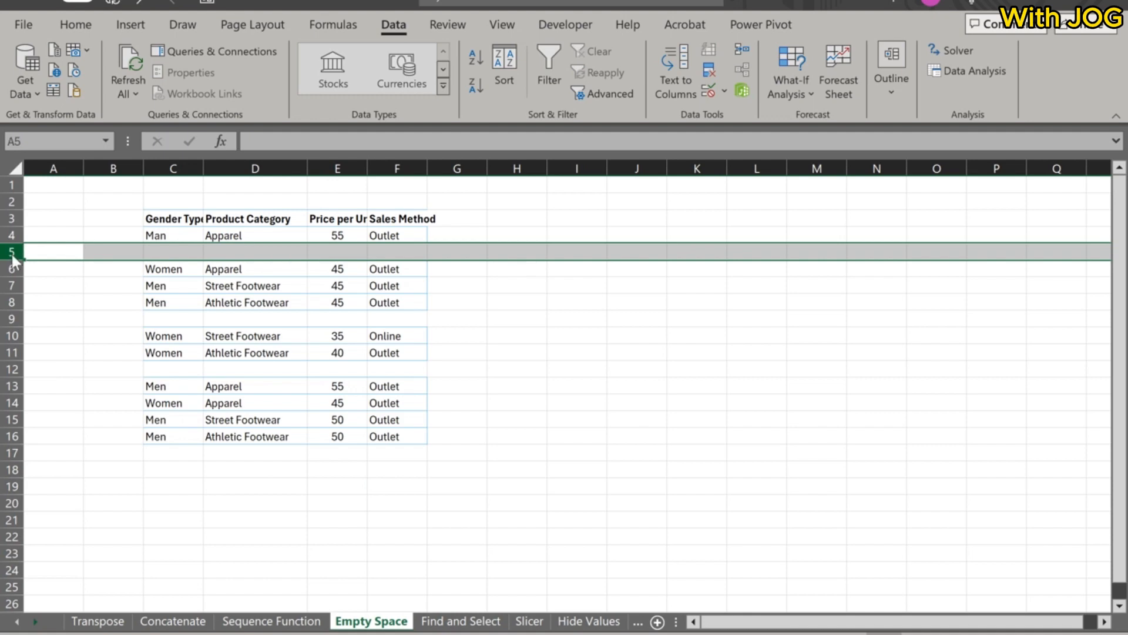
Delete the empty row 5 on its own and undo the deletion.
right_click(12, 254)
left_click(63, 459)
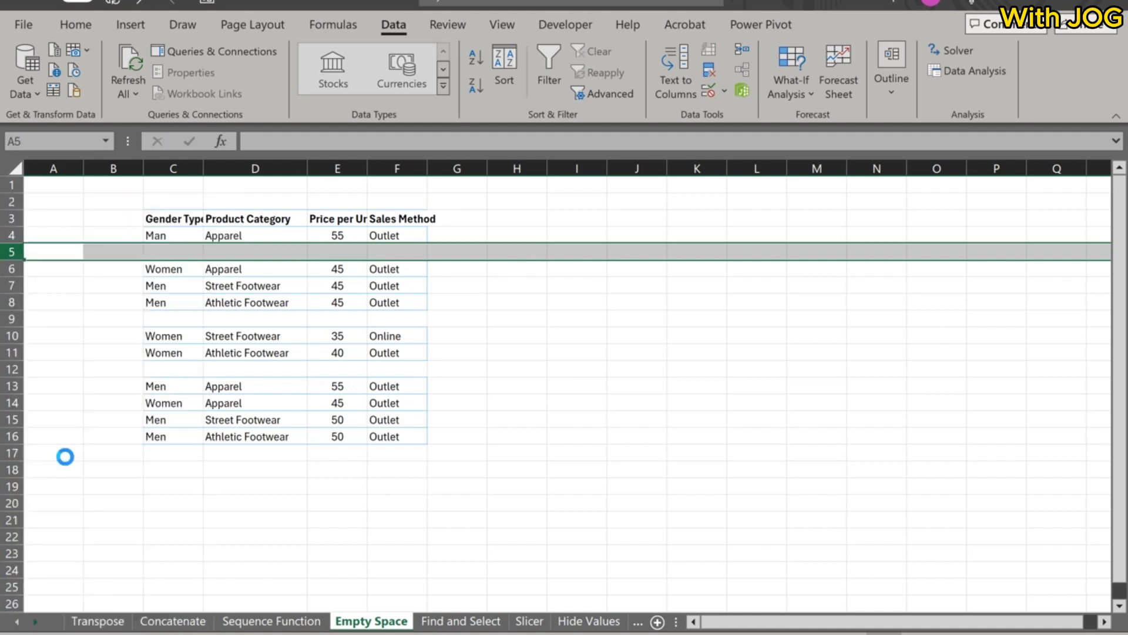
left_click(298, 500)
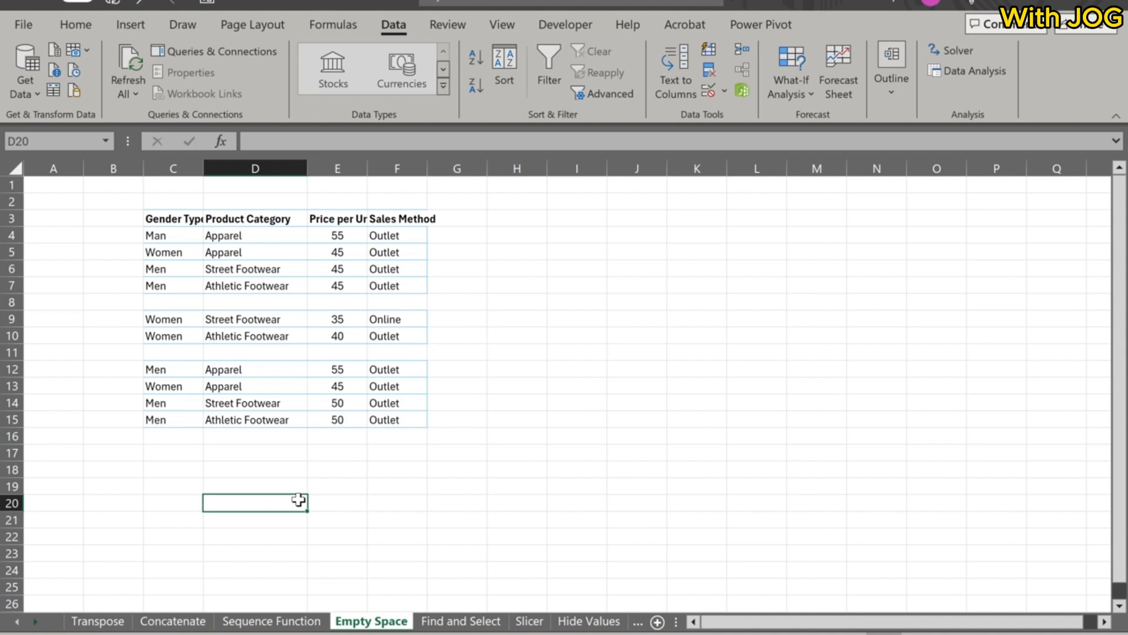
key("ctrl+z")
left_click(299, 499)
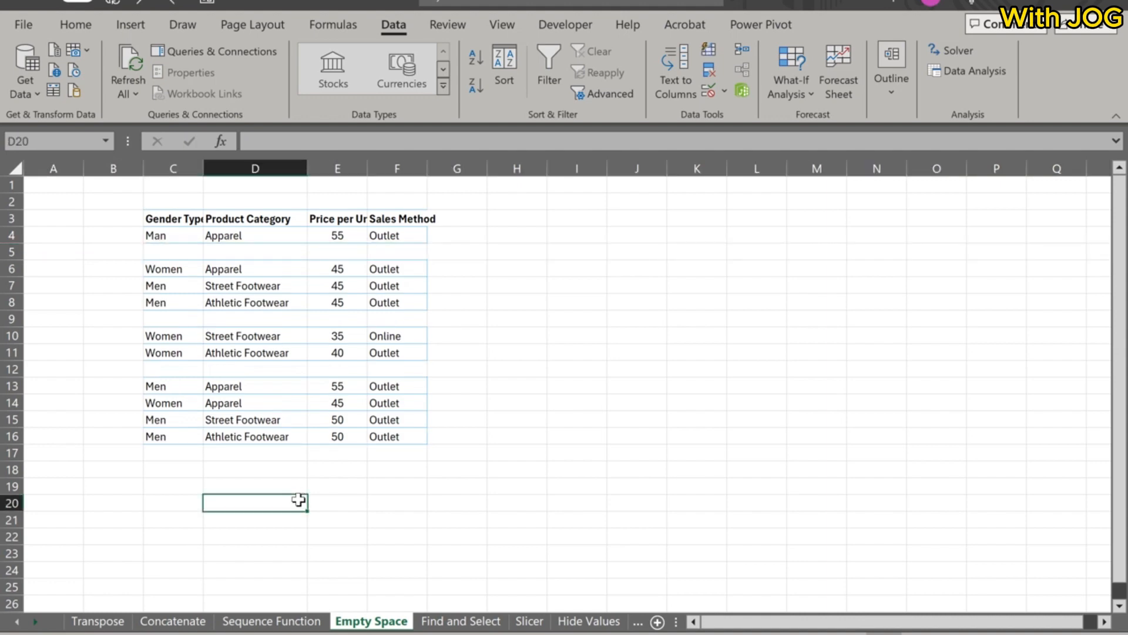
Select only the blank cells within the table range C3:F16 using Go To Special with the Blanks option.
left_click(151, 219)
left_click_drag(150, 218, 395, 439)
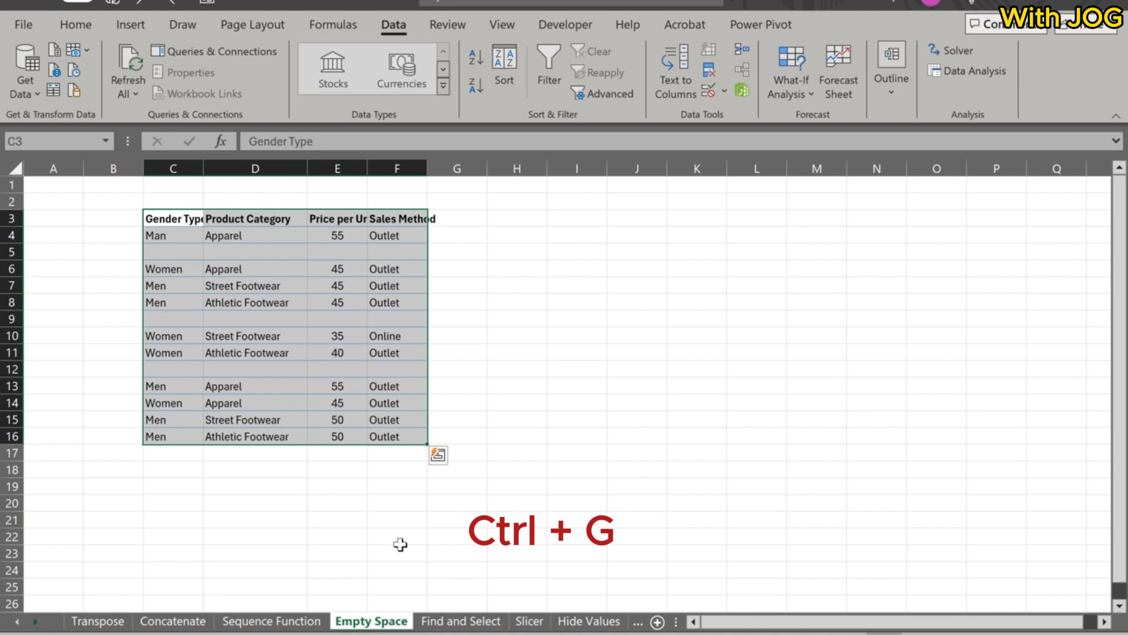
key("ctrl+g")
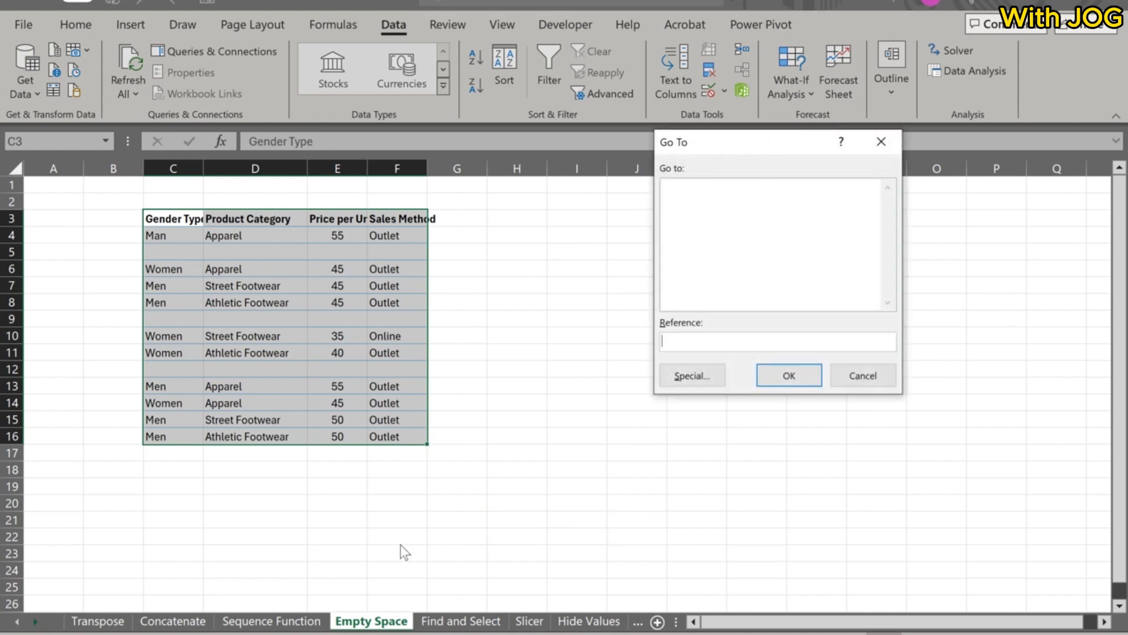
left_click(687, 380)
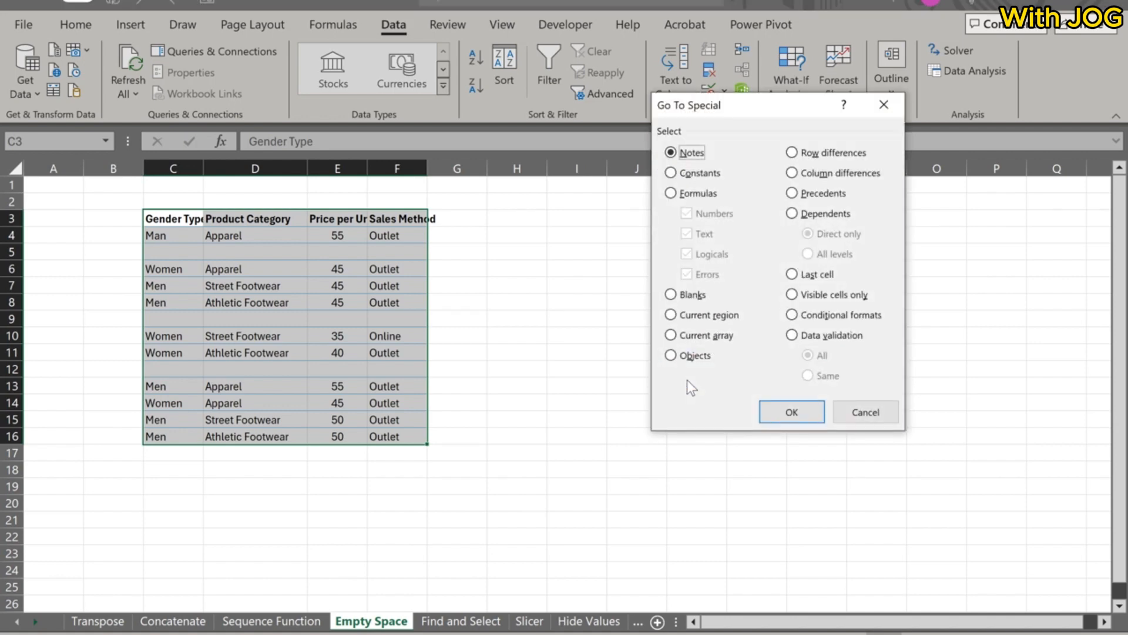
left_click(672, 295)
left_click(781, 411)
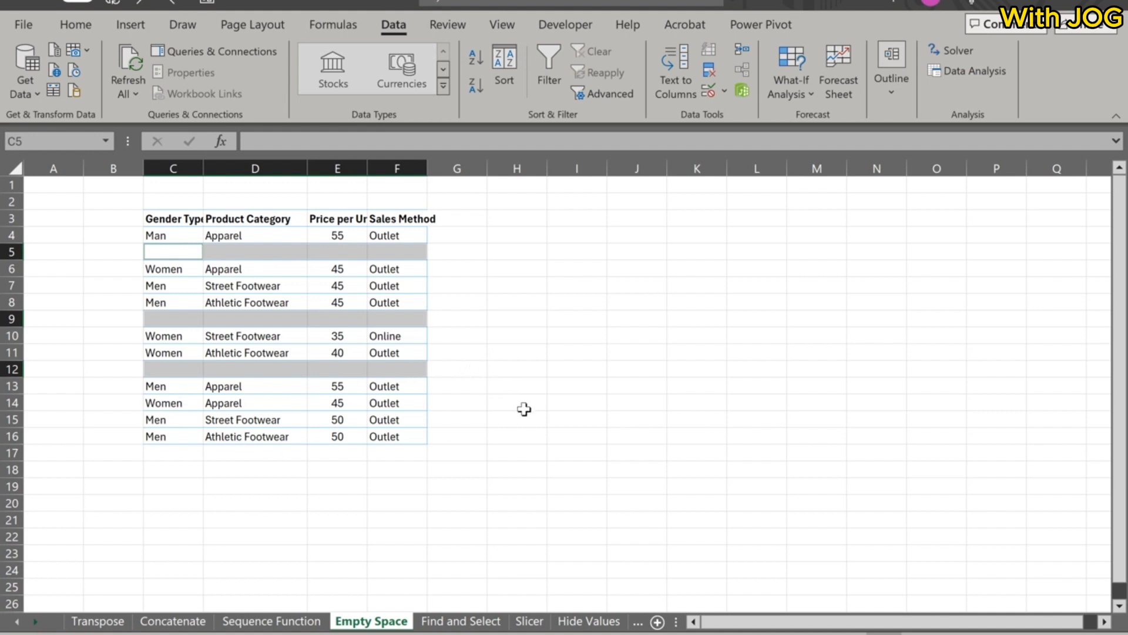
Delete the selected blank cells with the Shift cells up option and deselect the table.
key("ctrl+minus")
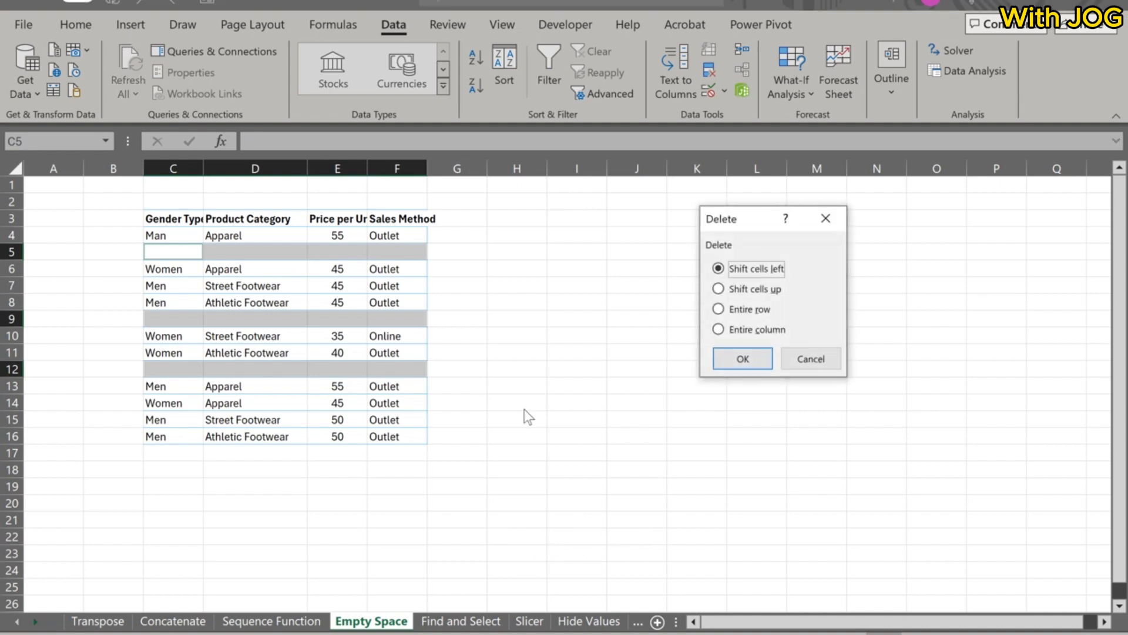
left_click(719, 293)
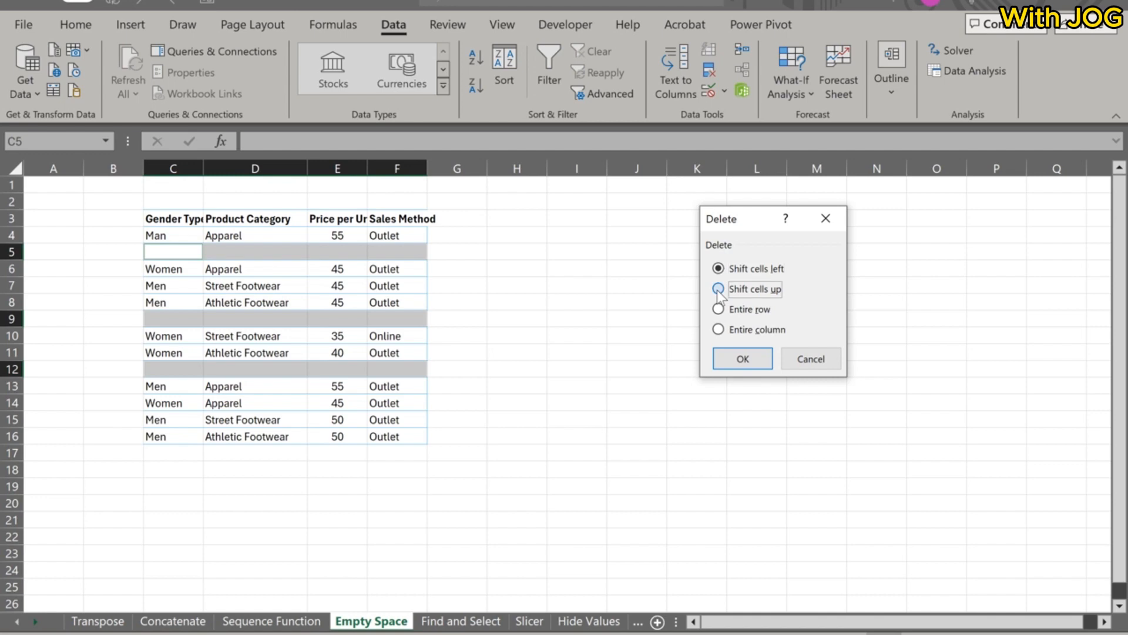
left_click(741, 359)
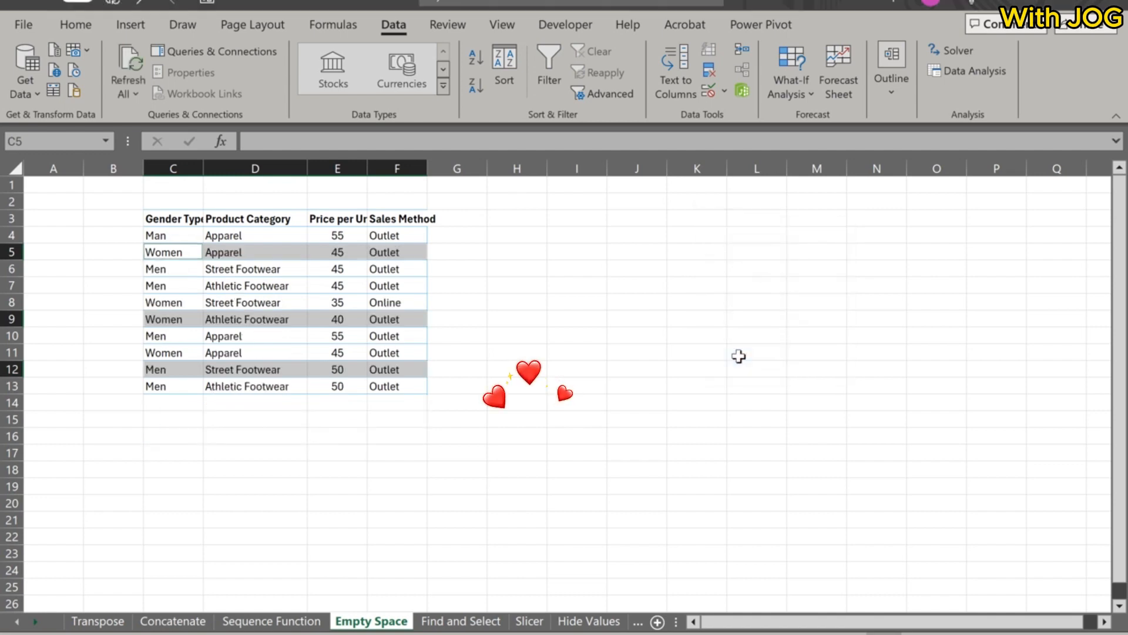
left_click(450, 439)
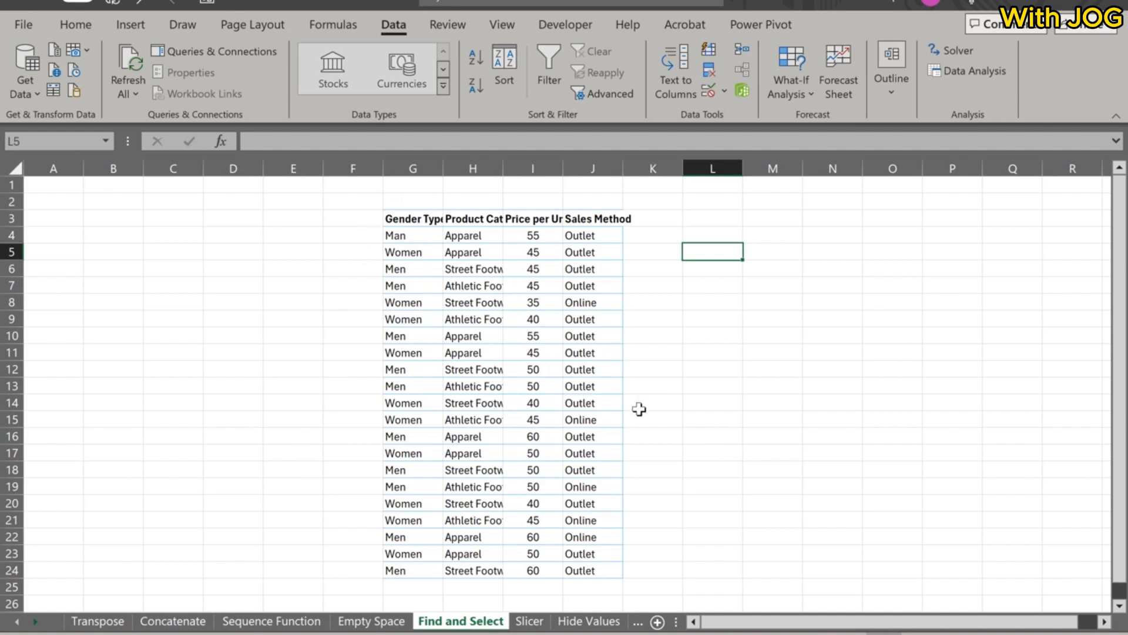
Find all cells containing "Online" on the Find and Select sheet.
left_click(657, 388)
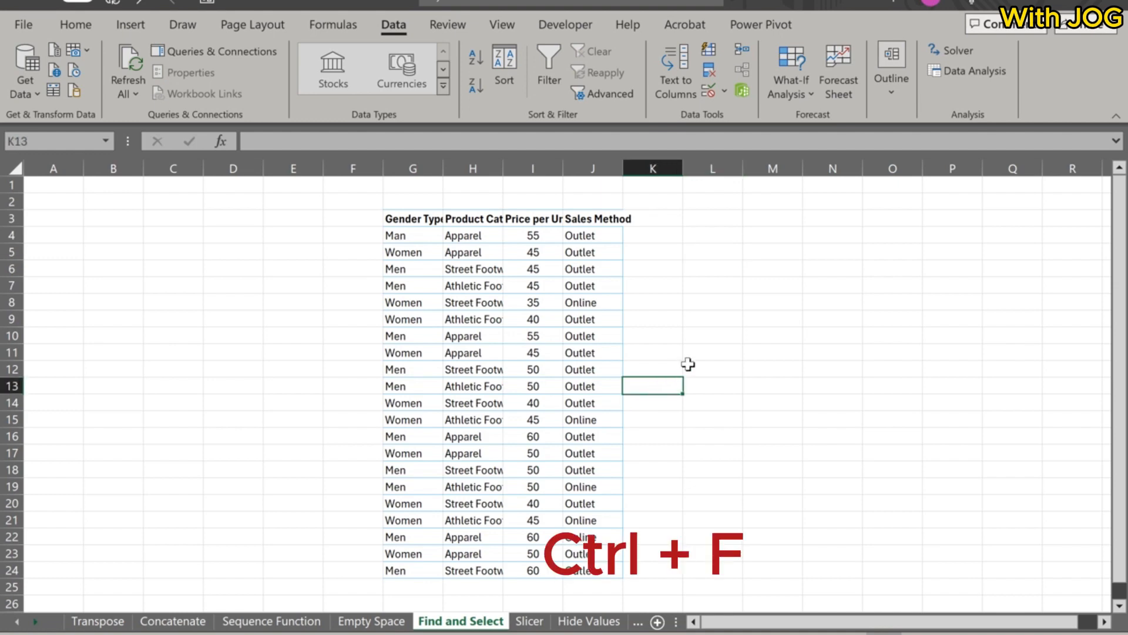
key("ctrl+f")
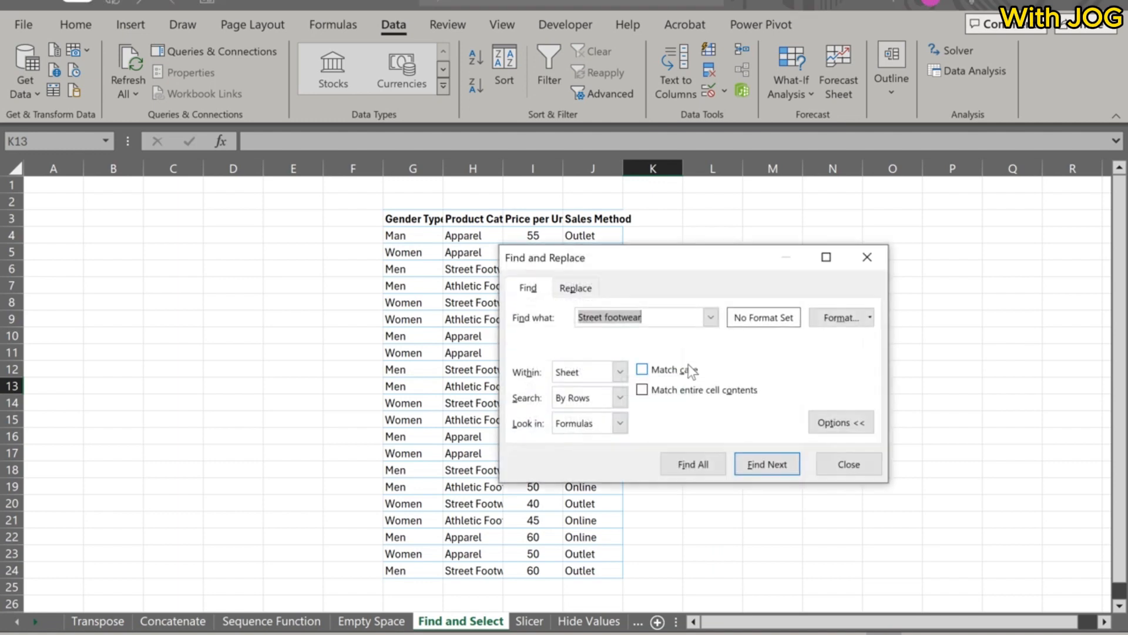
left_click_drag(700, 260, 854, 222)
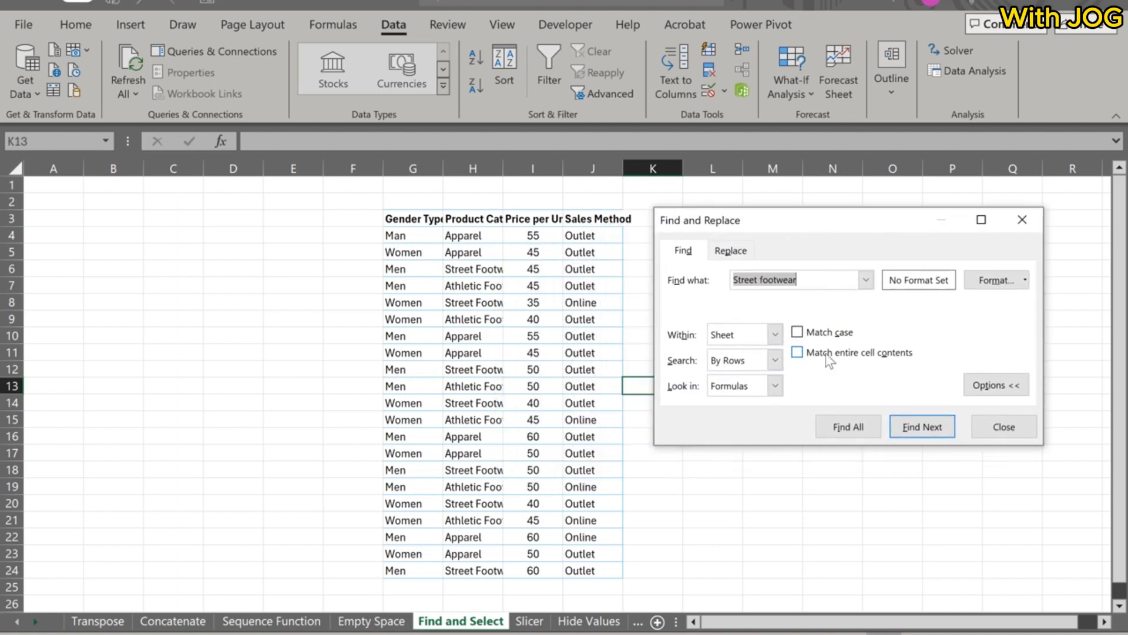
key("BackSpace")
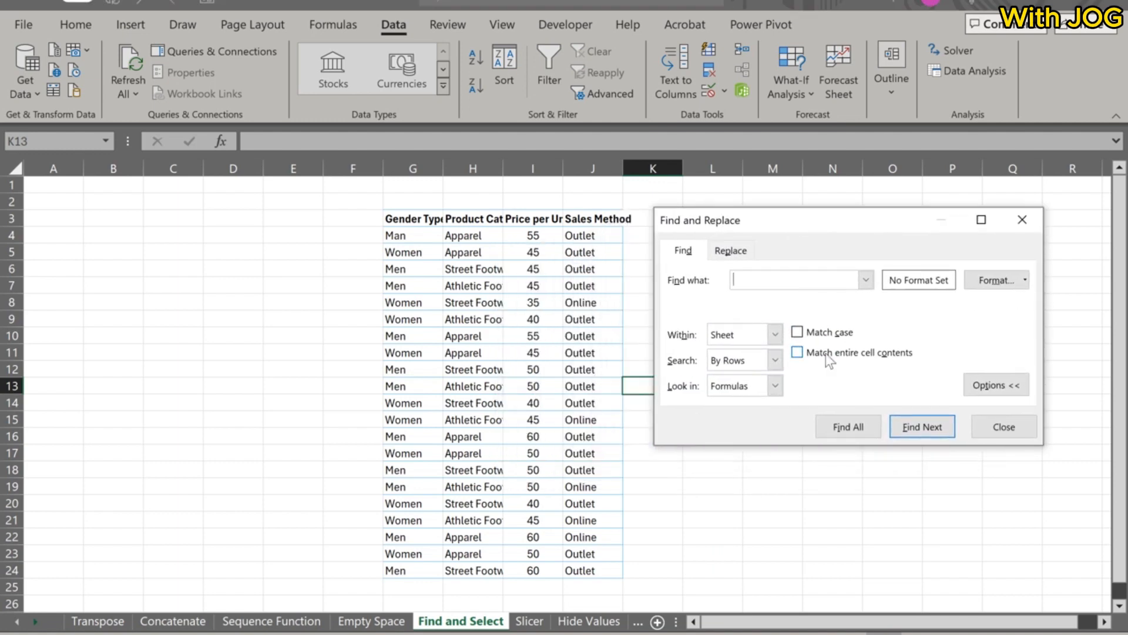
type("Online")
left_click(839, 429)
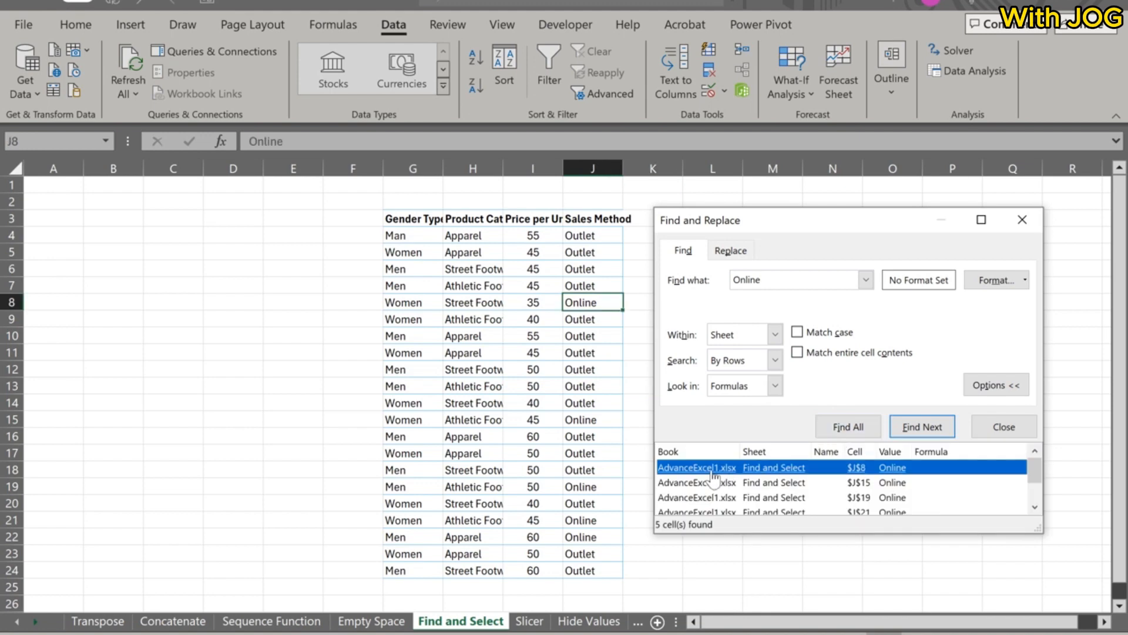
Select every found "Online" cell from the search results and close the Find and Replace dialog.
key("shift+Down")
key("shift+Down")
key("shift+Down")
key("shift+Down")
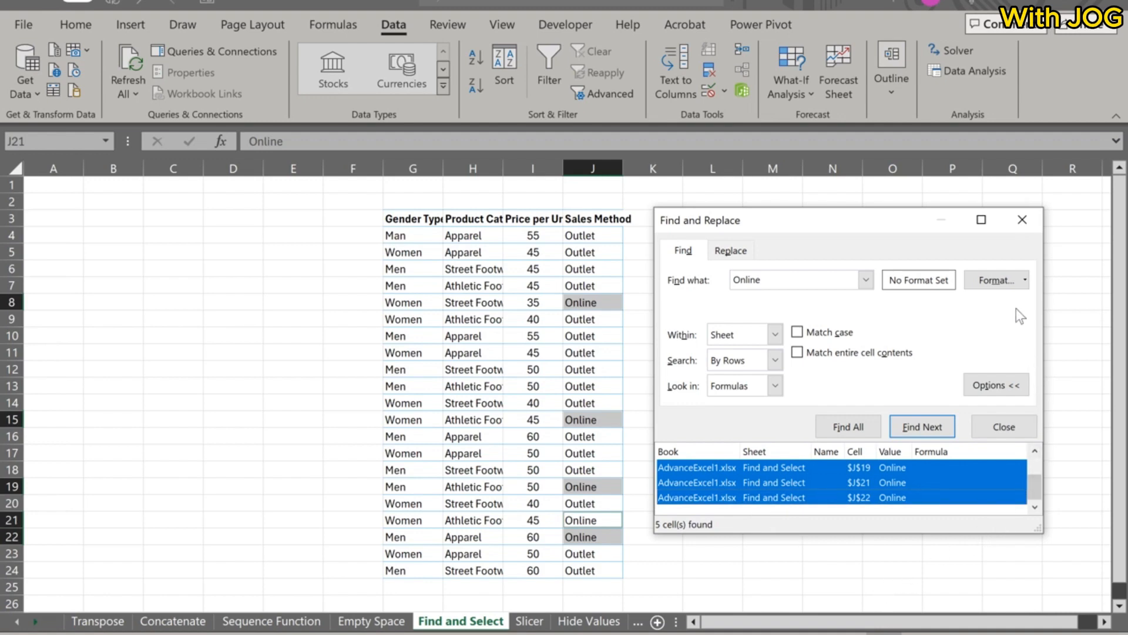
left_click(1022, 220)
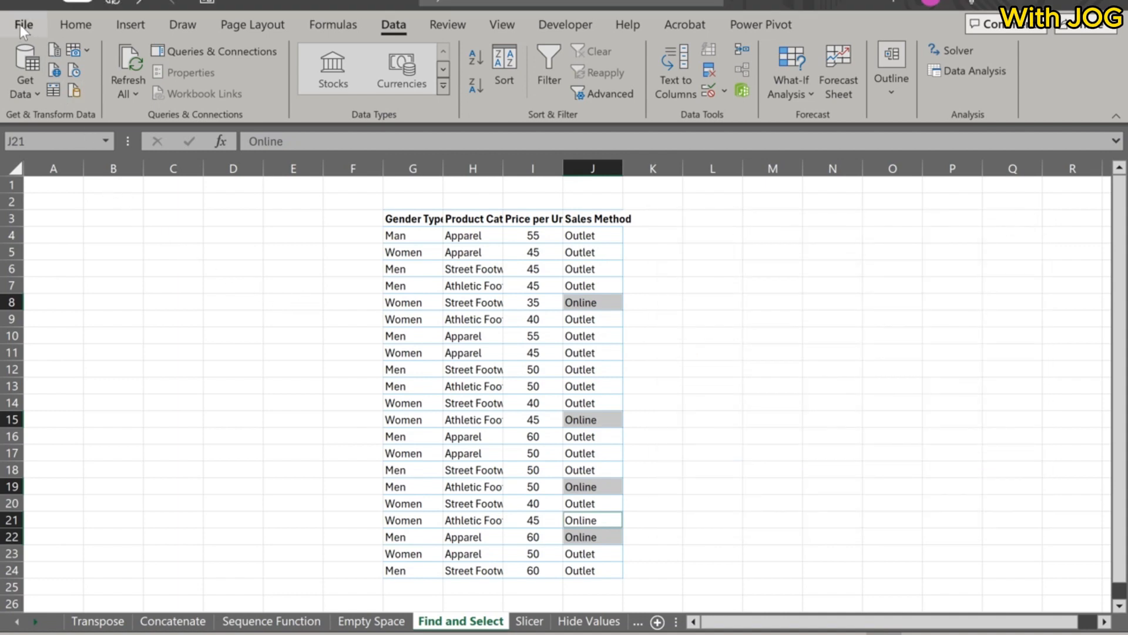
Format the selected "Online" cells with bold text, red font colour and a light green fill.
left_click(76, 25)
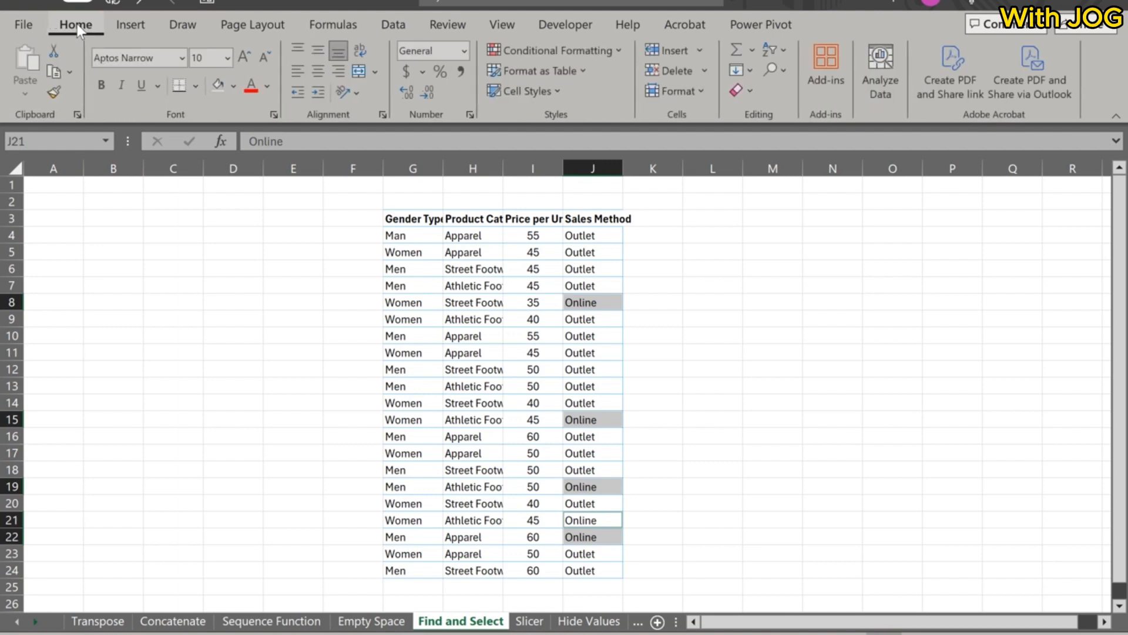
left_click(101, 82)
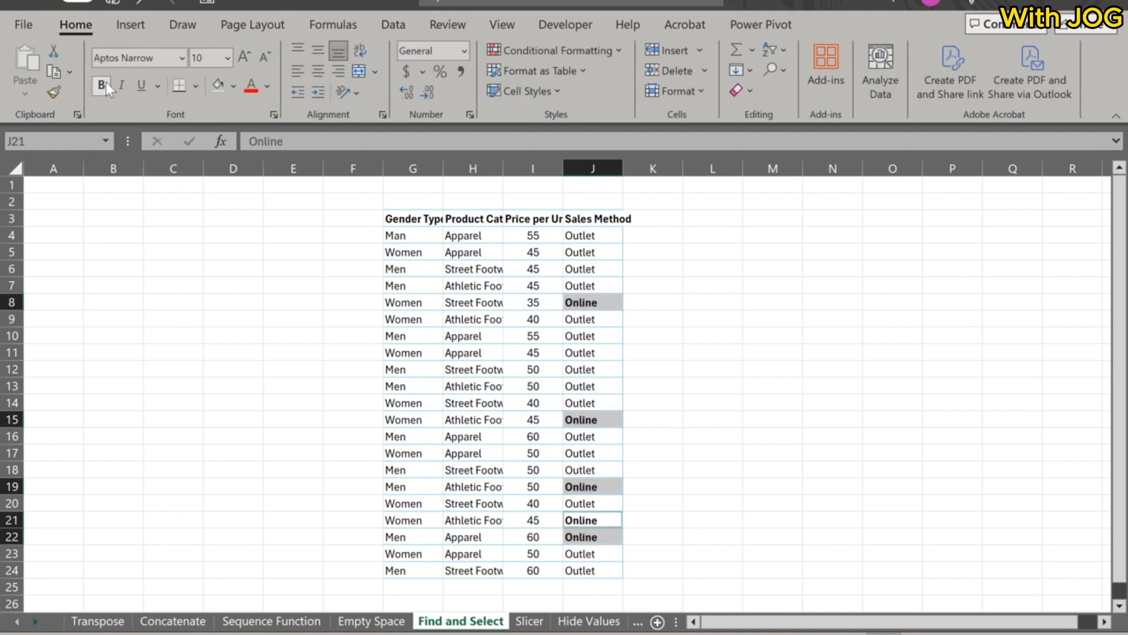
left_click(251, 87)
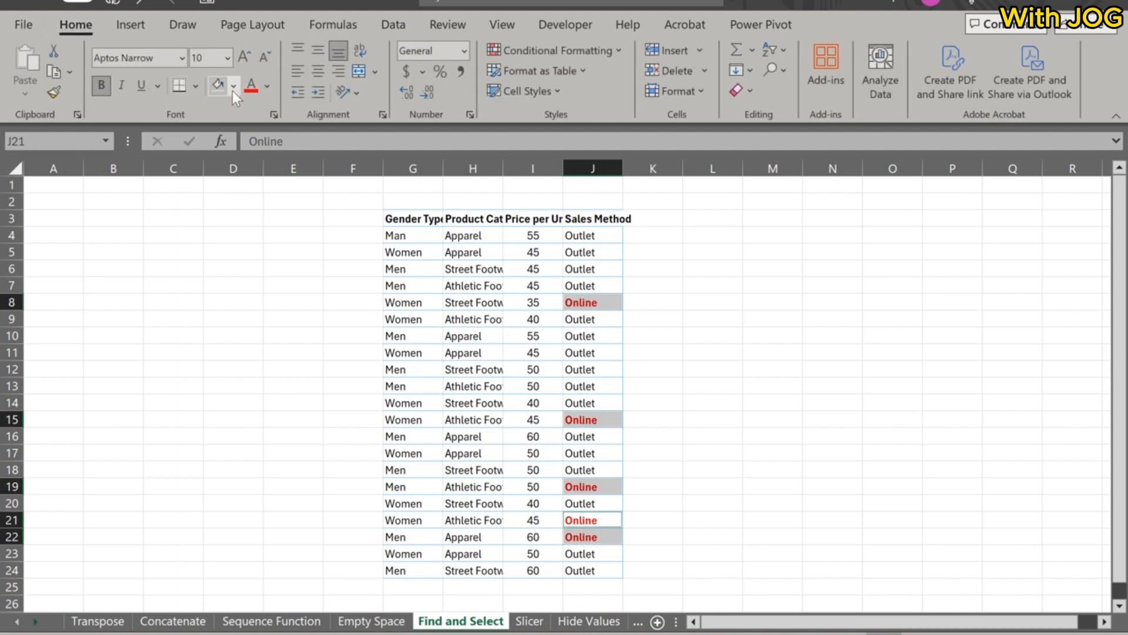
left_click(231, 86)
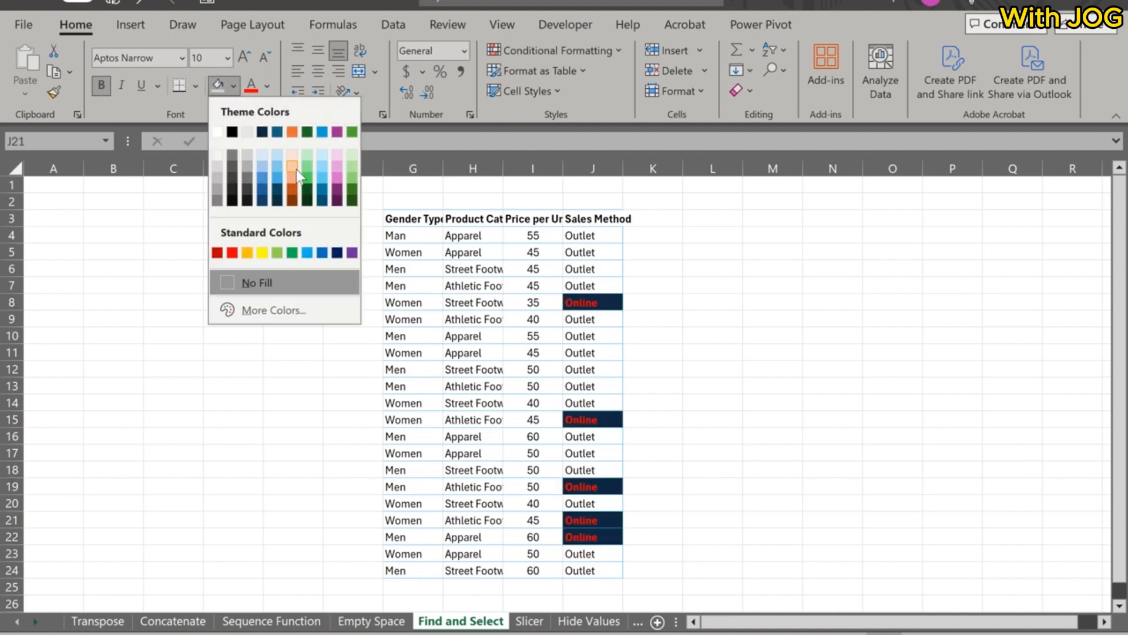
left_click(305, 157)
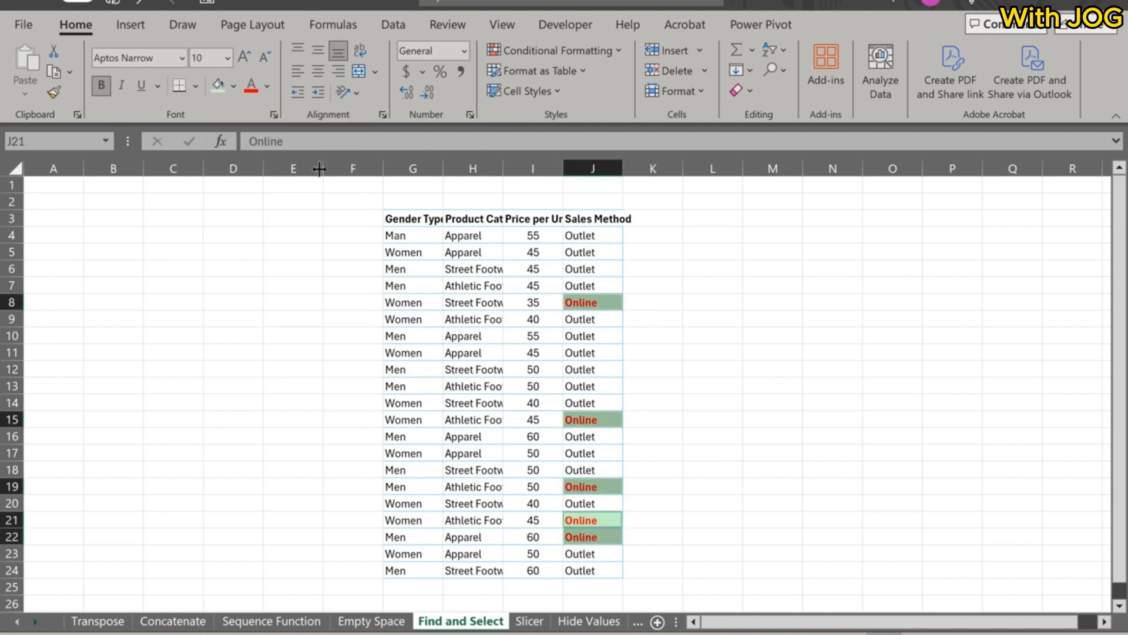
left_click(742, 476)
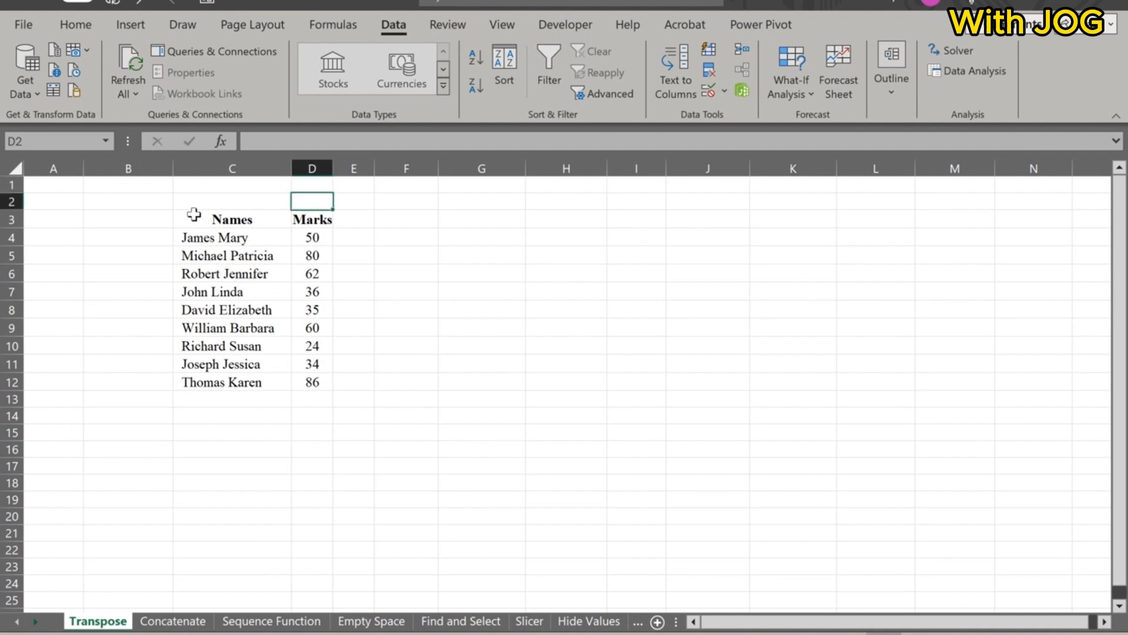
Copy the Names and Marks table C3:D12 and paste it at F3 using Paste Special with Transpose enabled.
left_click_drag(194, 215, 323, 386)
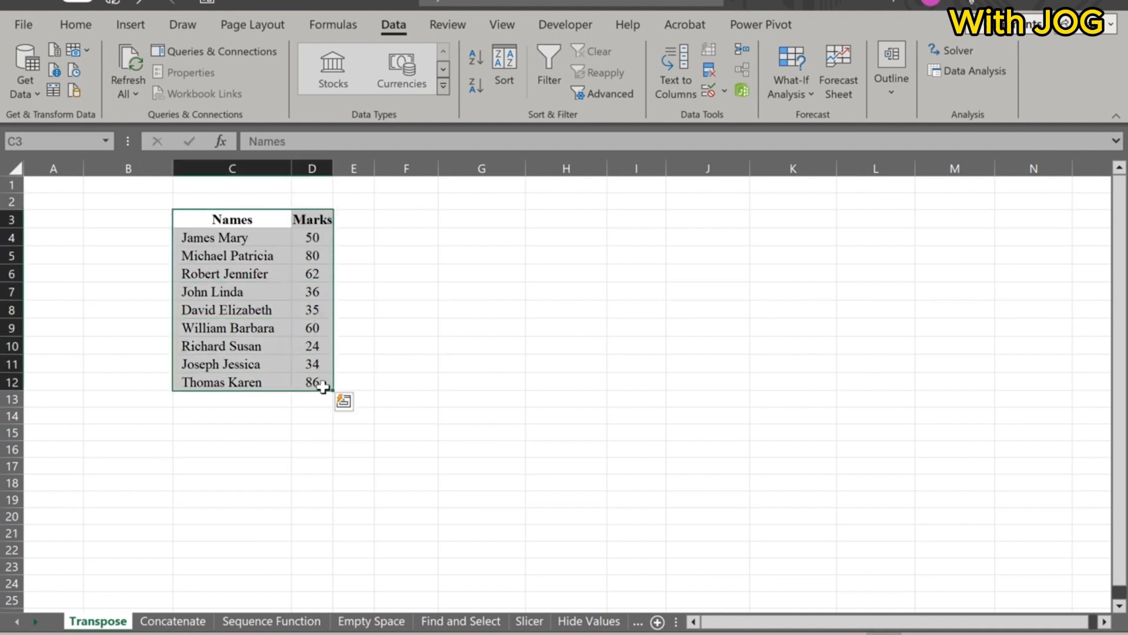
right_click(286, 330)
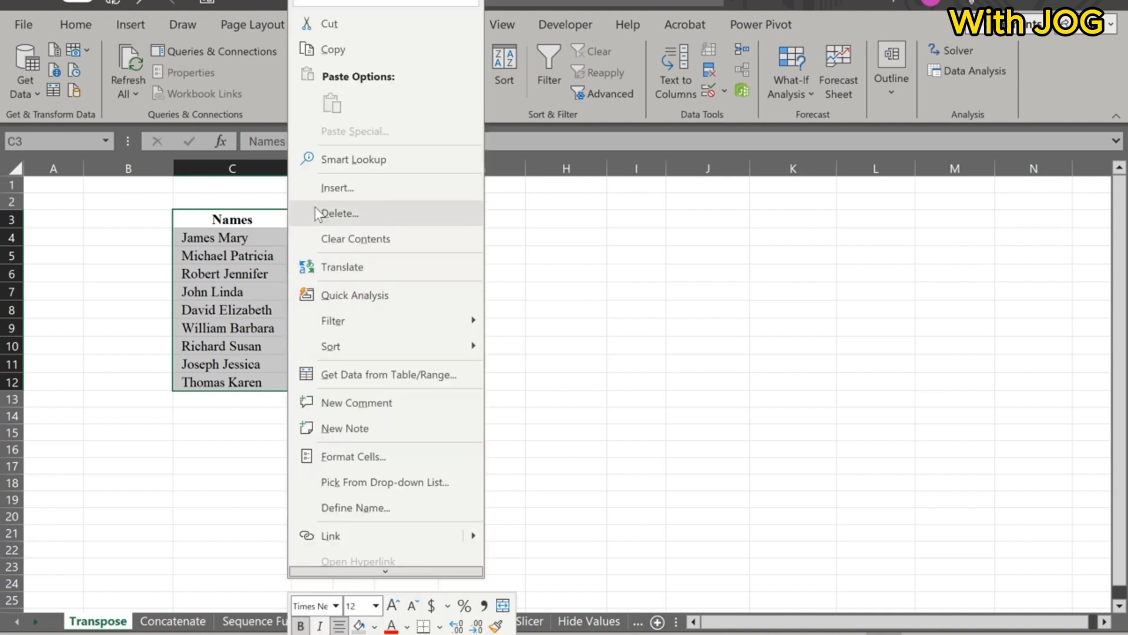
left_click(335, 49)
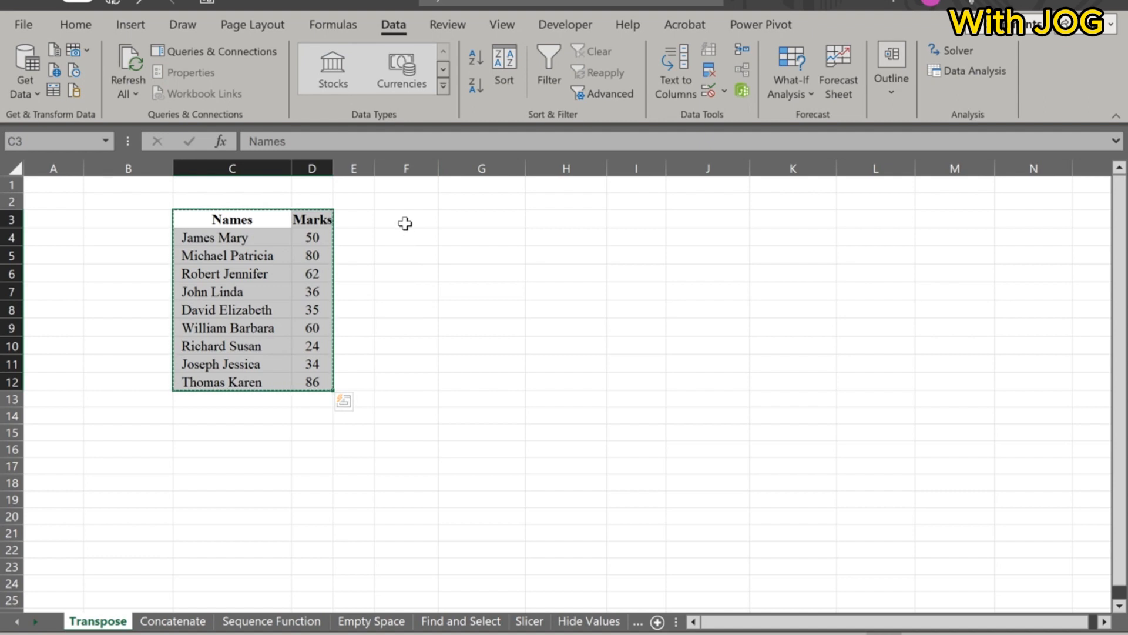
left_click(410, 217)
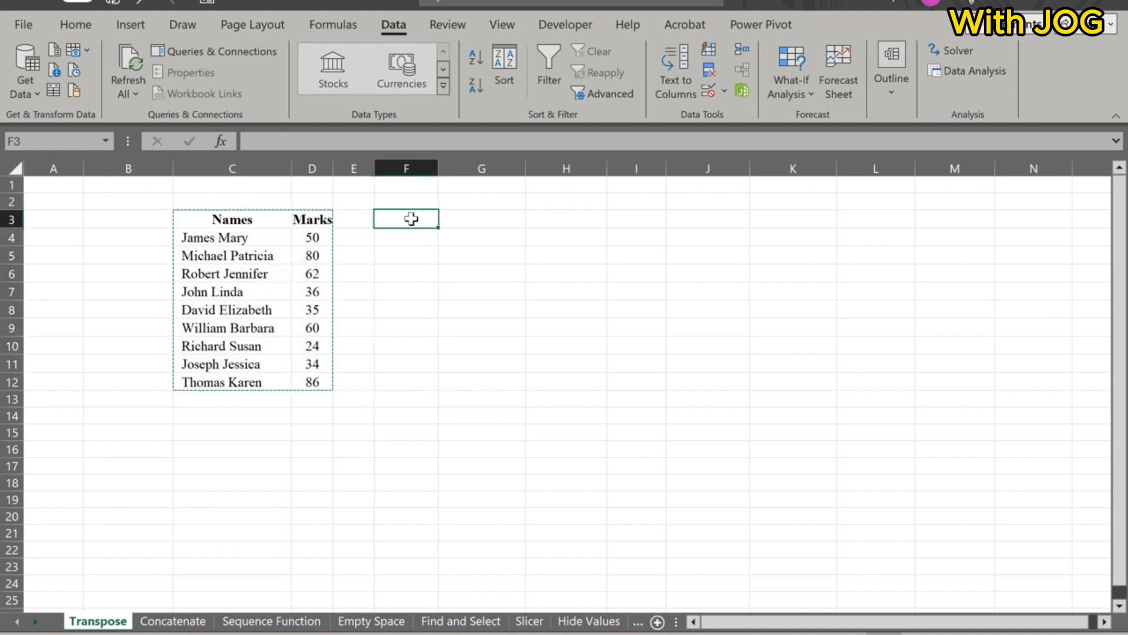
right_click(411, 219)
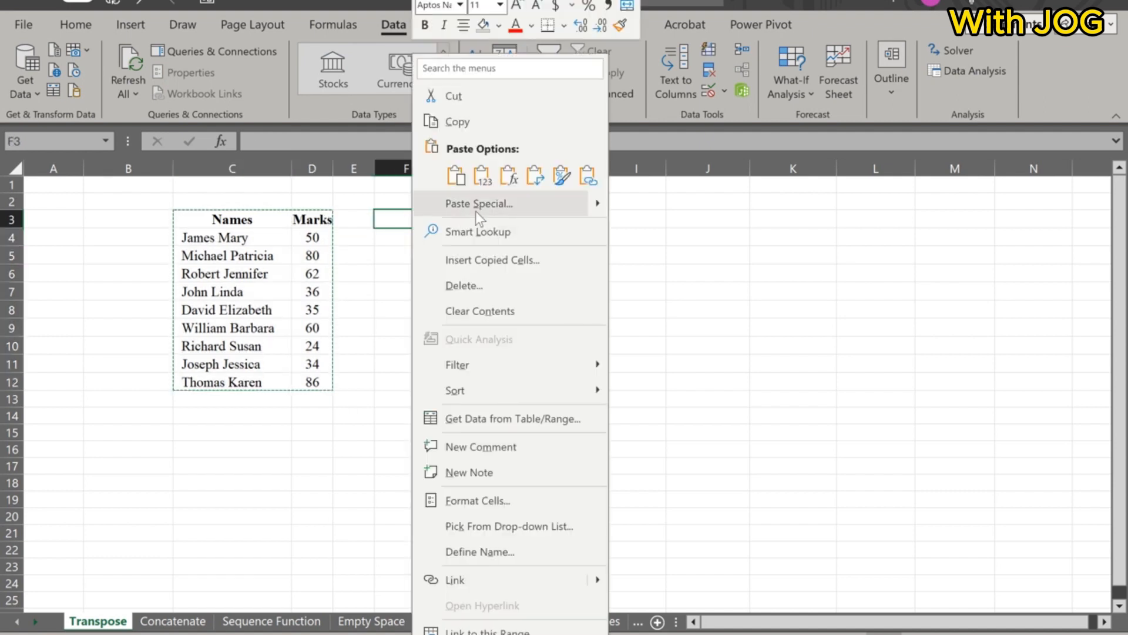
mouse_move(593, 200)
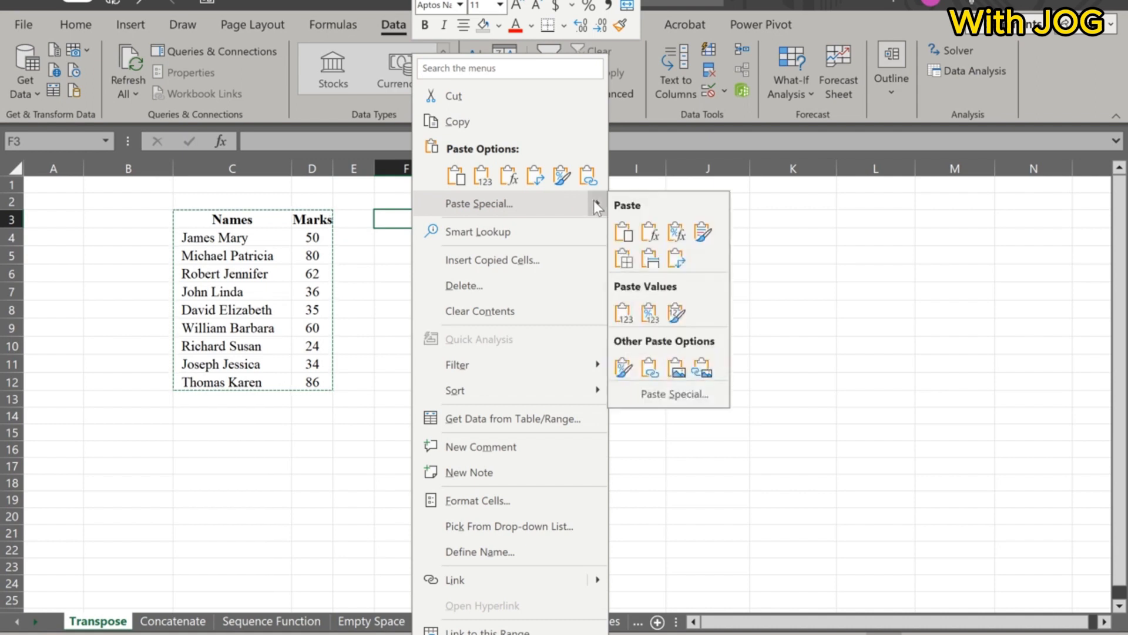
left_click(658, 394)
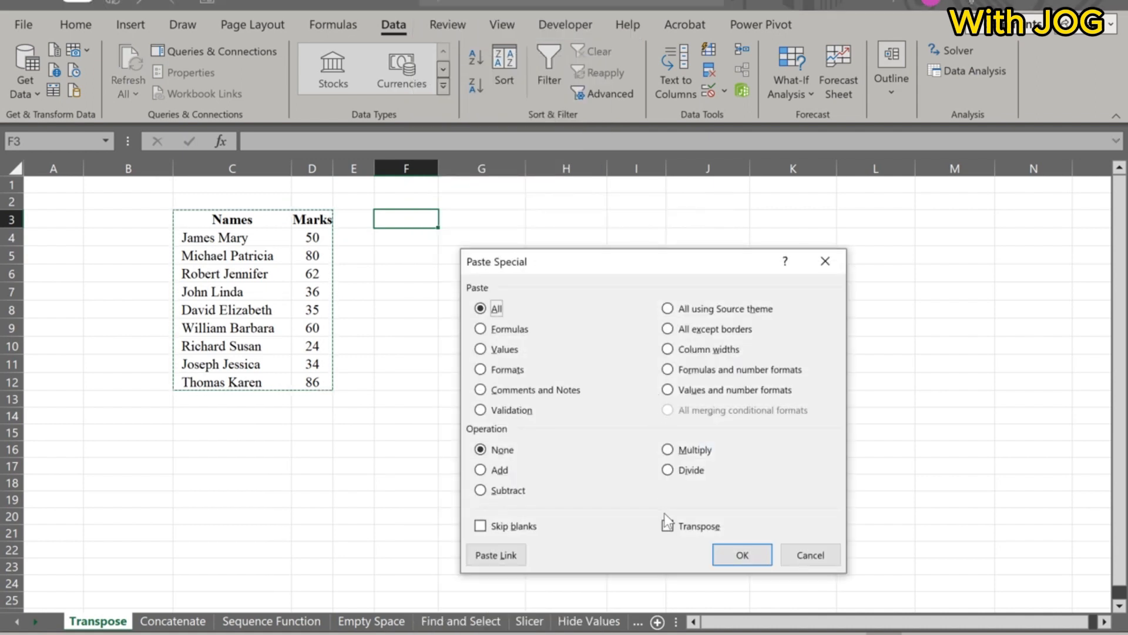
left_click(669, 525)
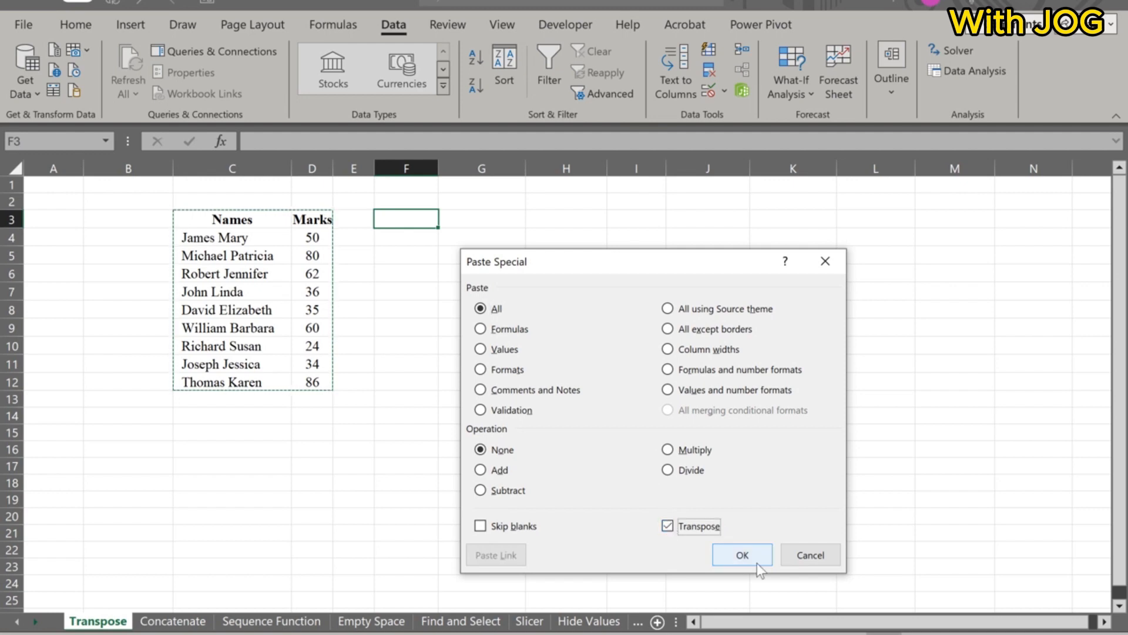
left_click(743, 556)
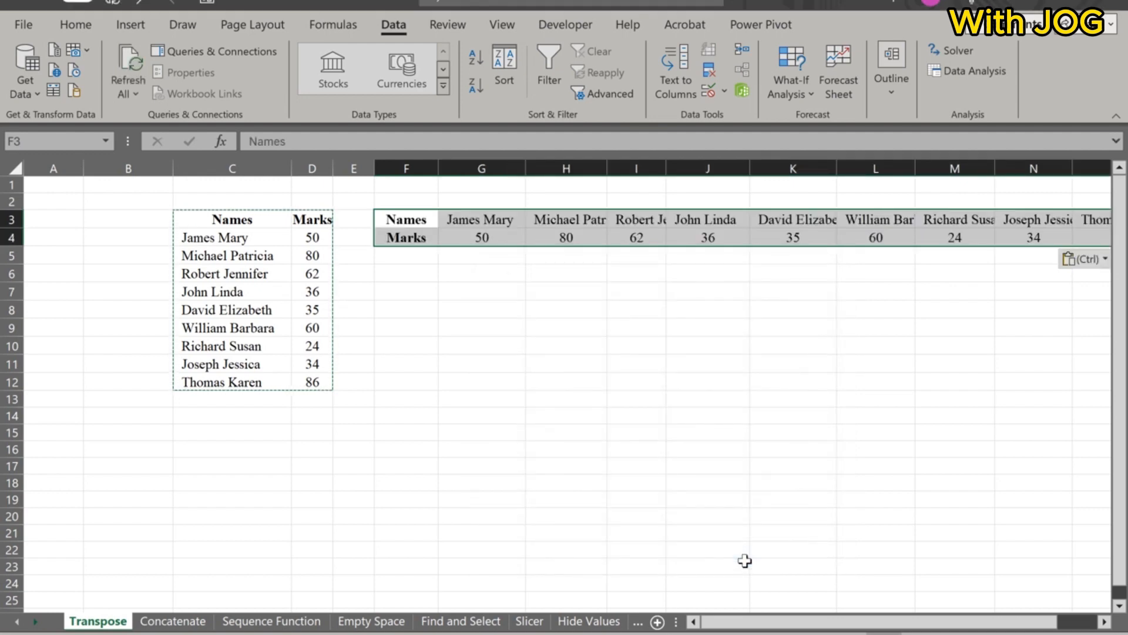
Change the marks in the source table to 20 in D4 and 68 in D5.
scroll(744, 559, "right", 5)
scroll(743, 556, "left", 5)
left_click(309, 238)
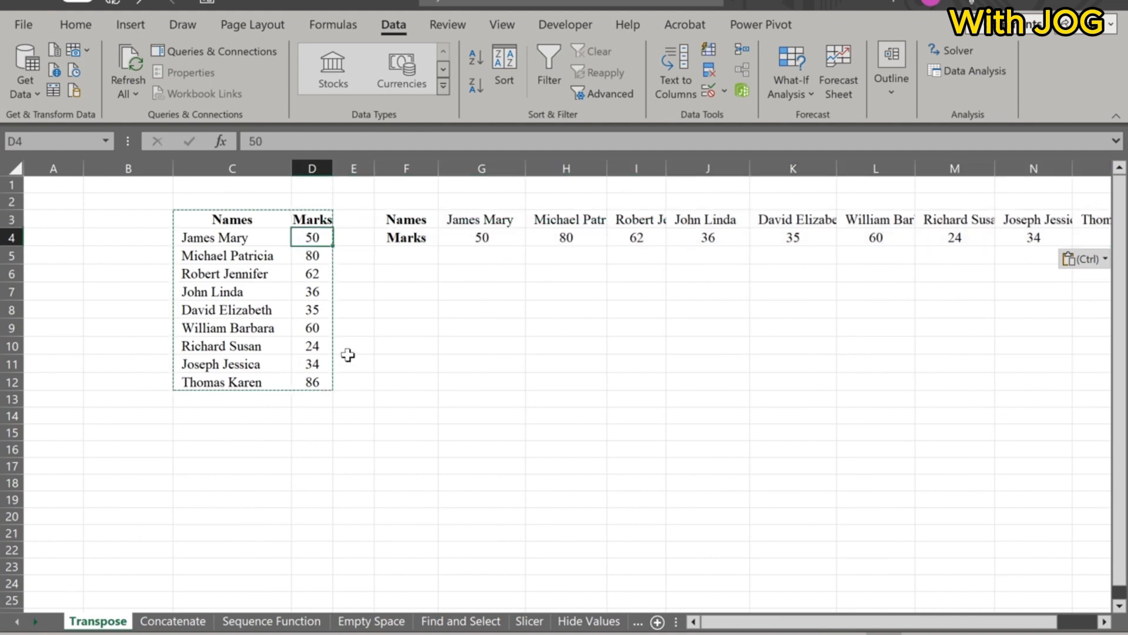
type("20")
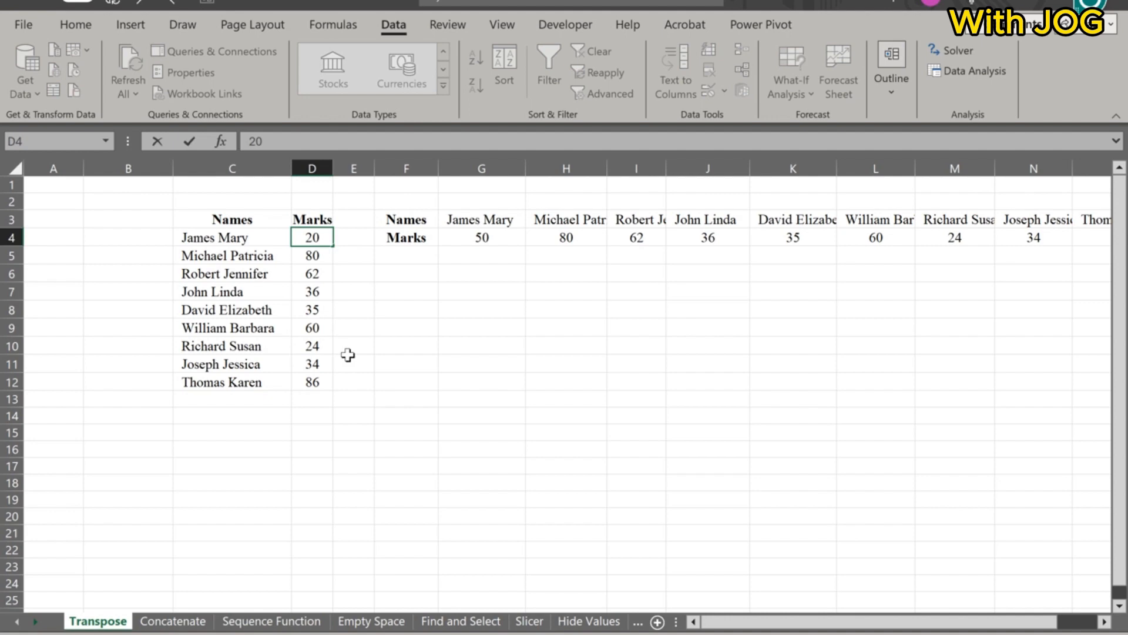
key("Return")
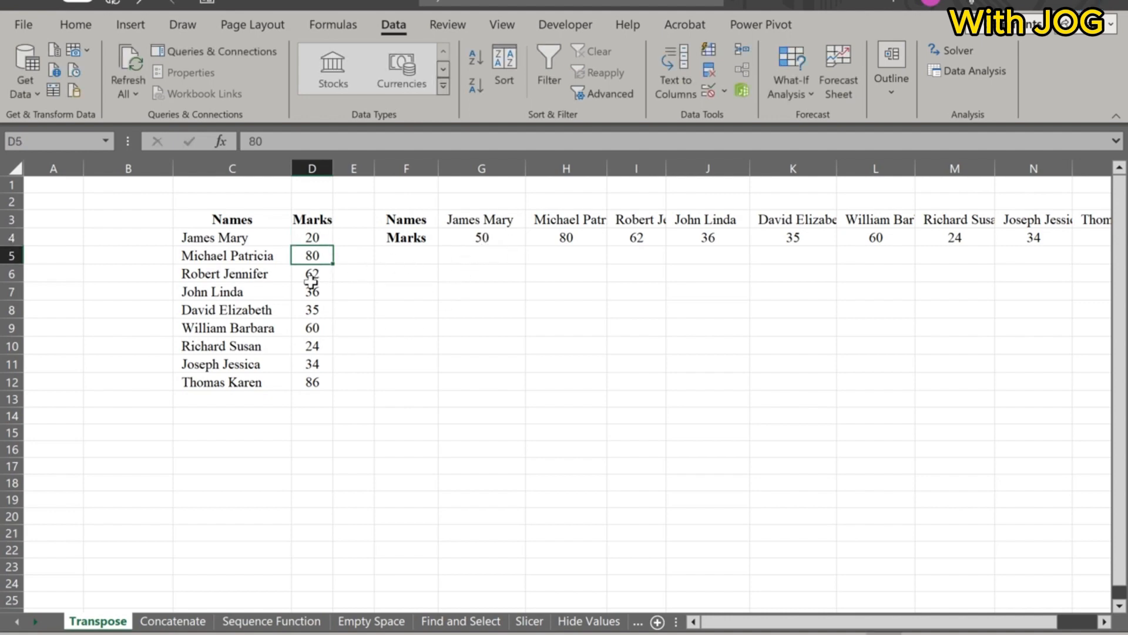
type("68")
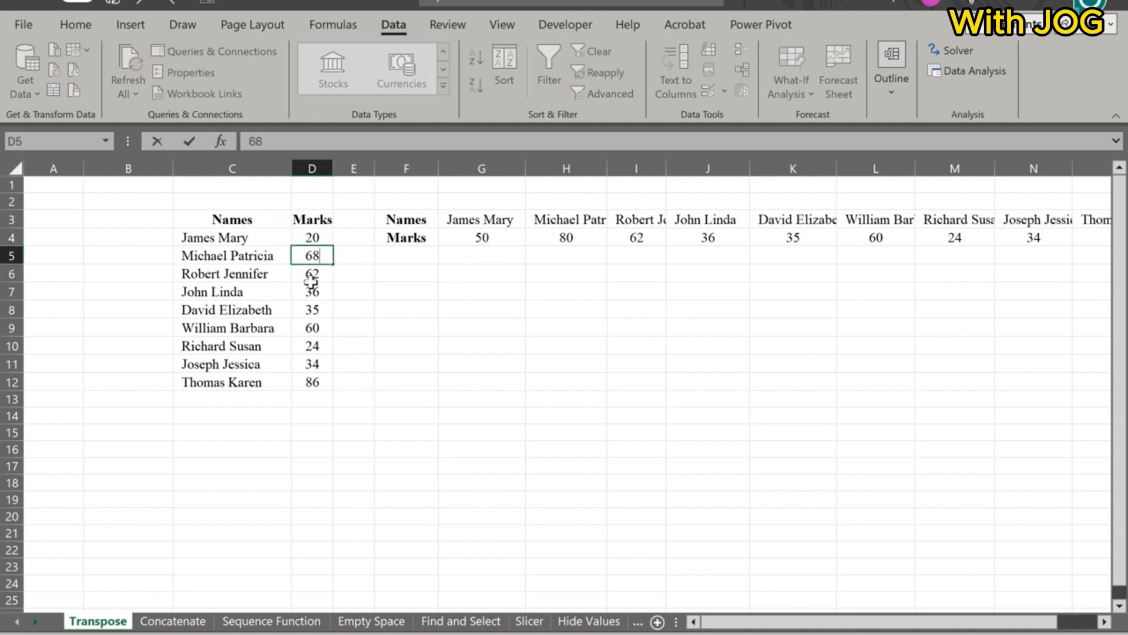
key("Return")
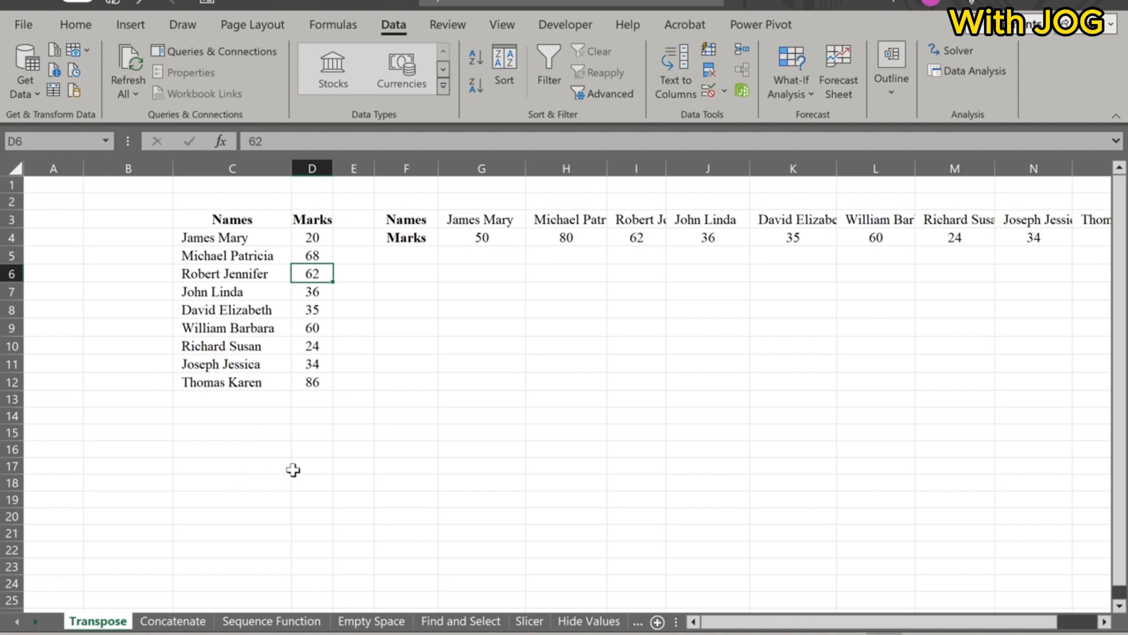
Enter the formula =TRANSPOSE(C3:D12) in cell E15 to transpose the Names and Marks table.
left_click(354, 434)
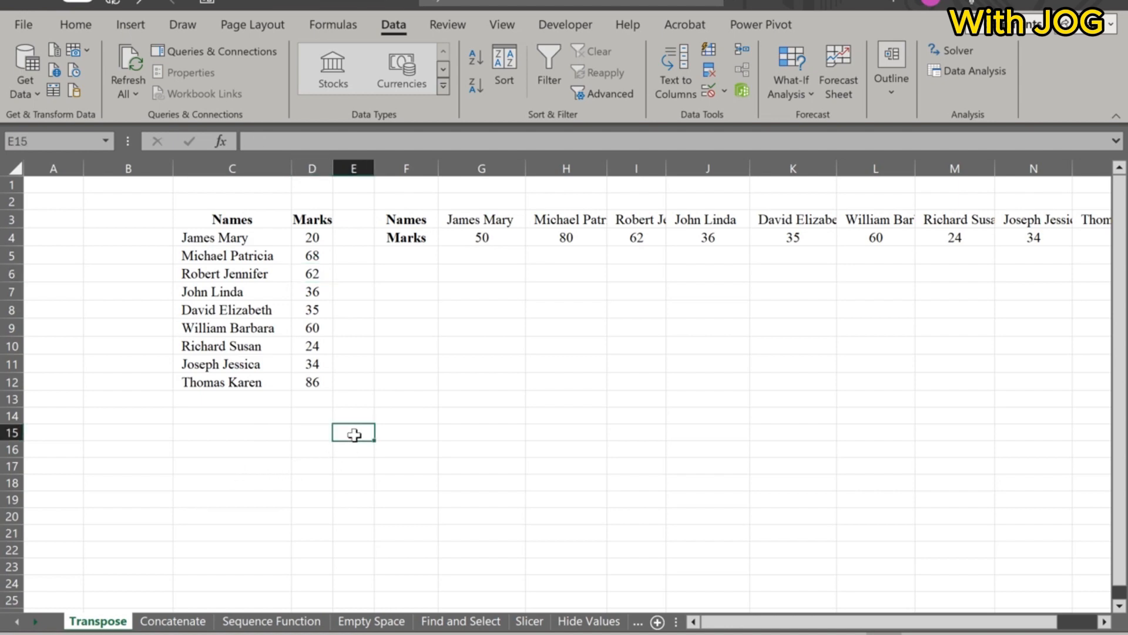
type("=")
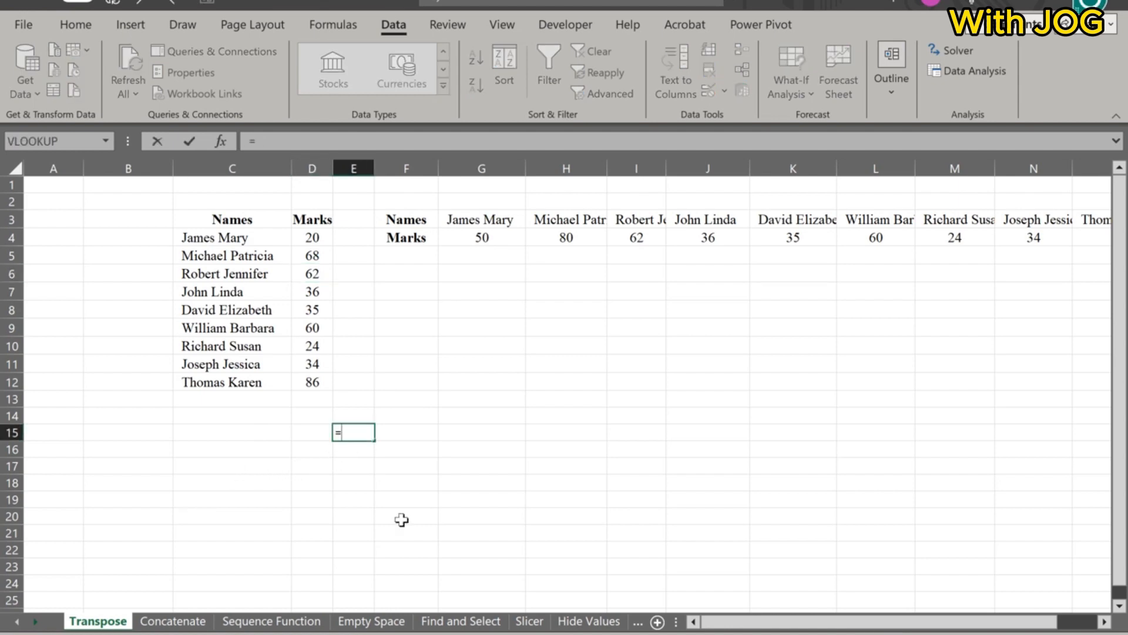
type("trans")
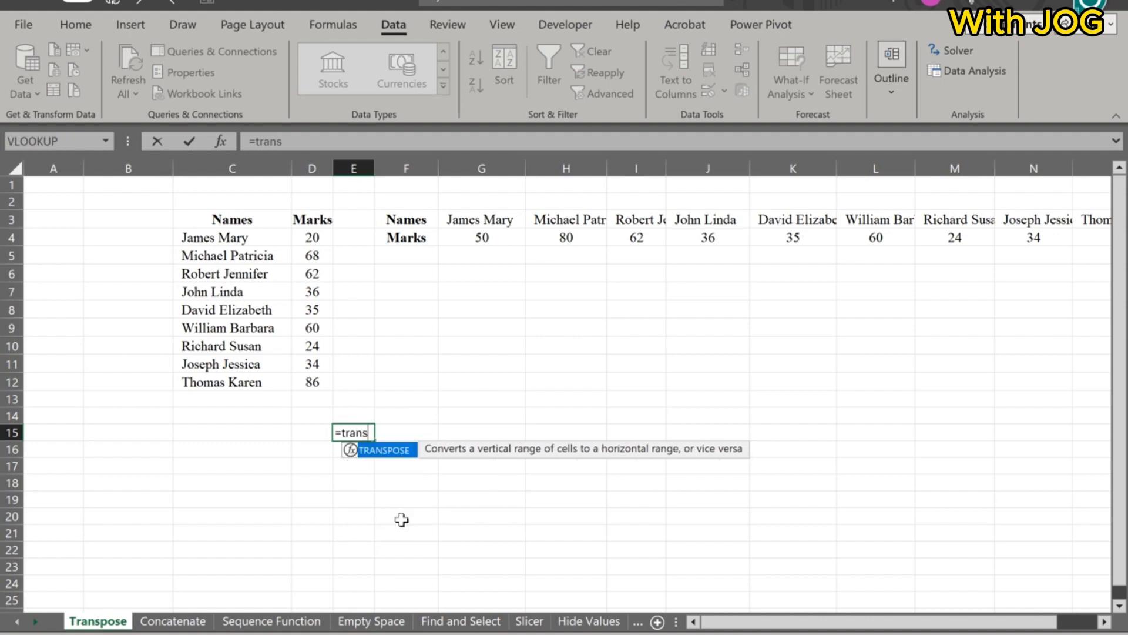
key("Tab")
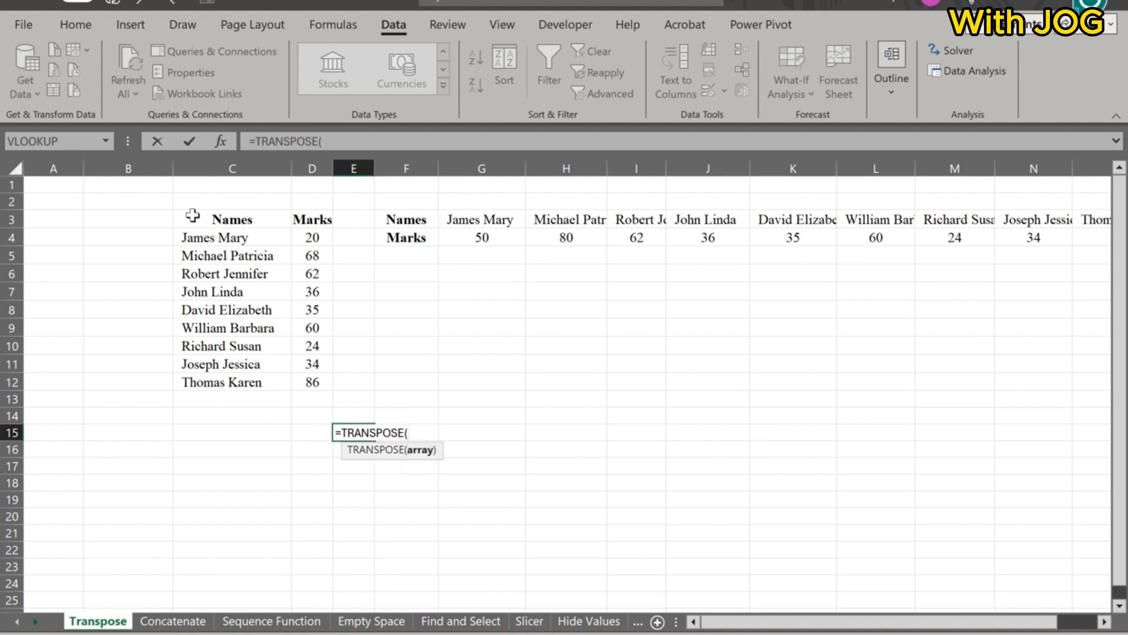
left_click_drag(192, 216, 310, 375)
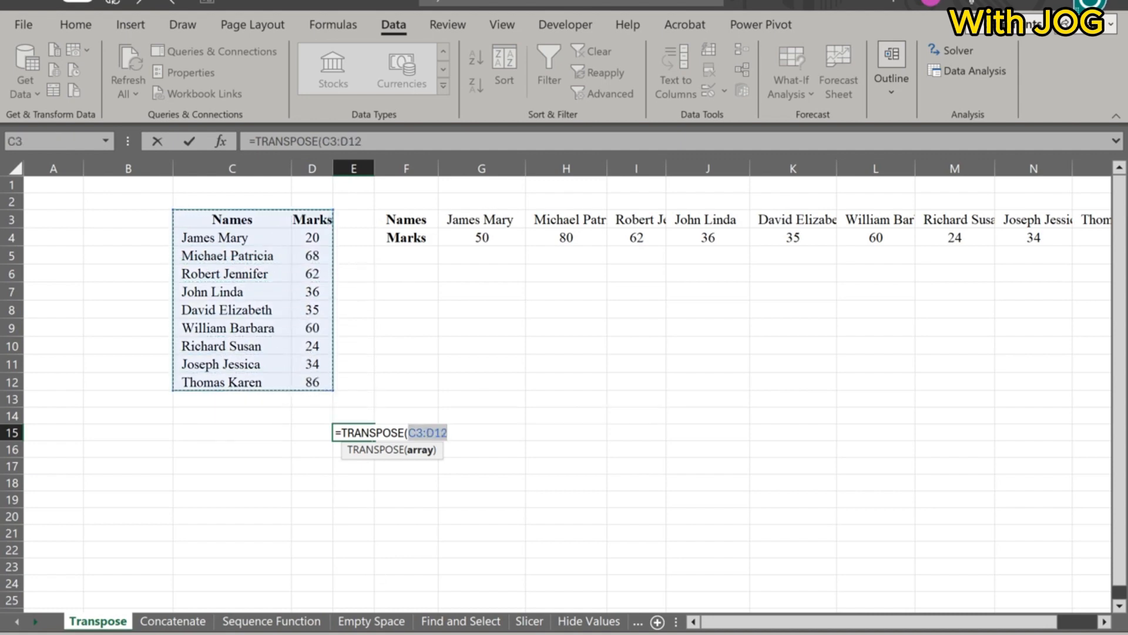
mouse_move(449, 634)
type(")")
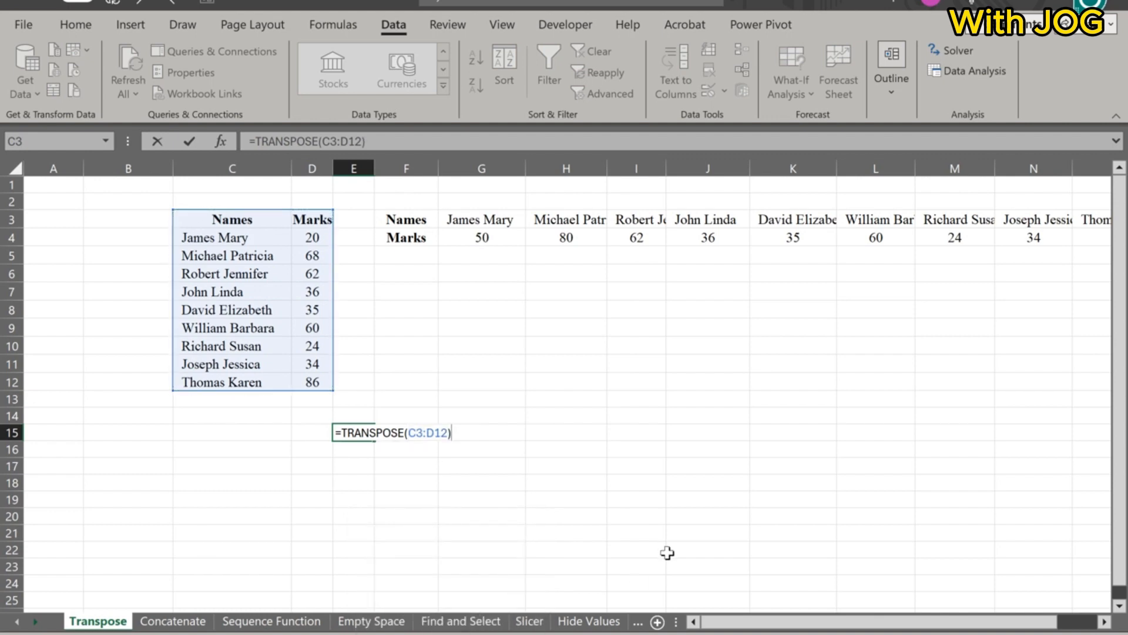
key("Return")
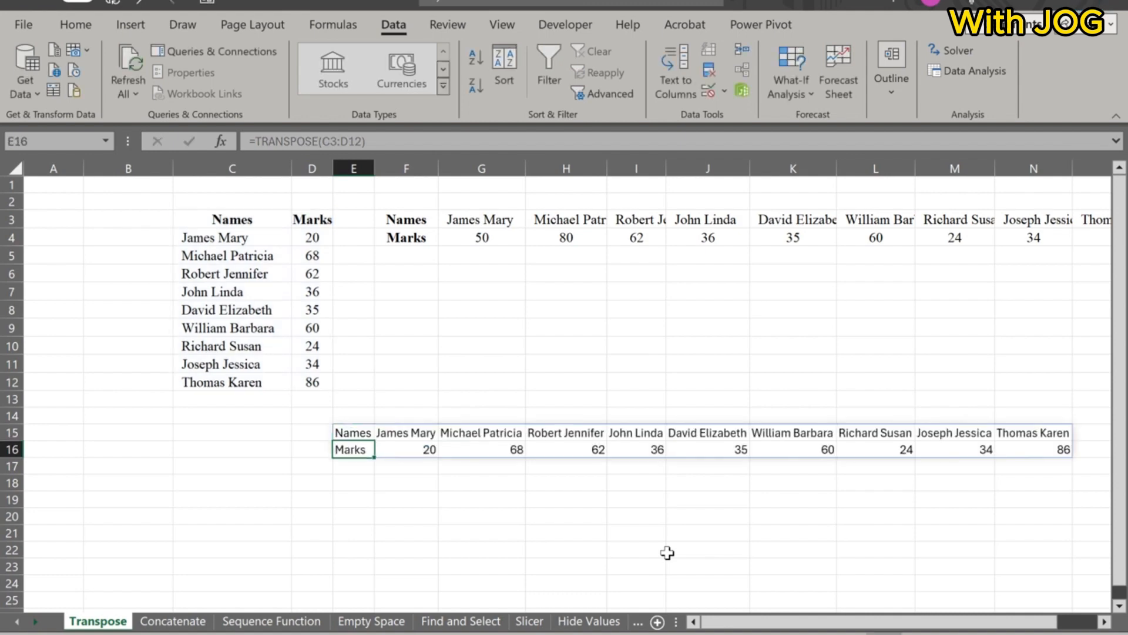
AutoFit the width of column E to the "Marks" label in E16, then deselect the transposed table.
key("alt+h")
key("o")
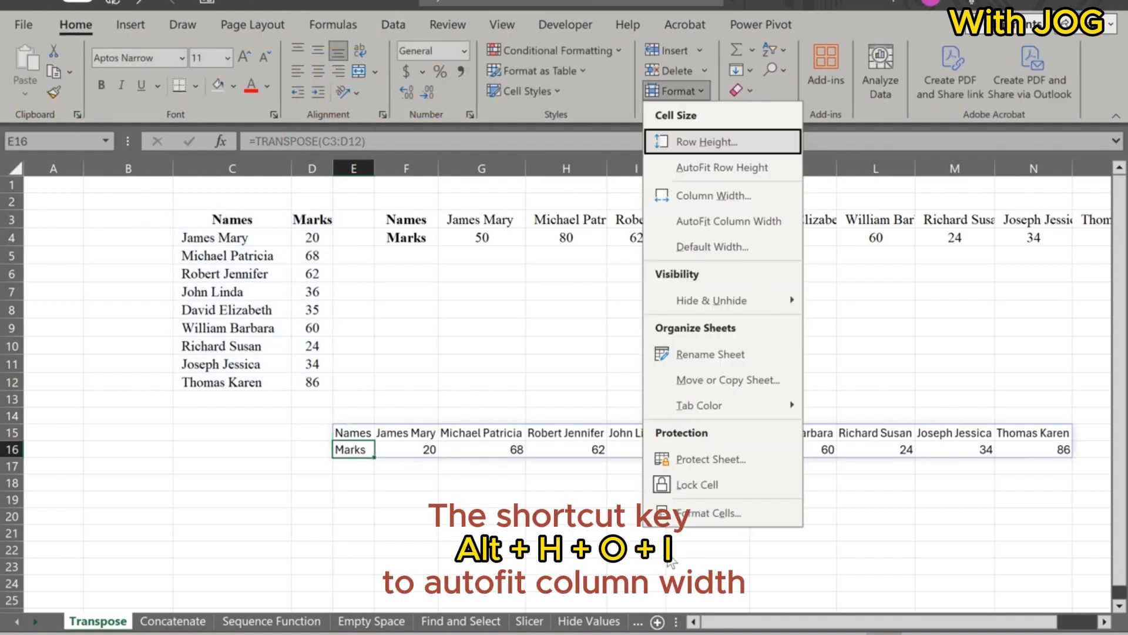
key("i")
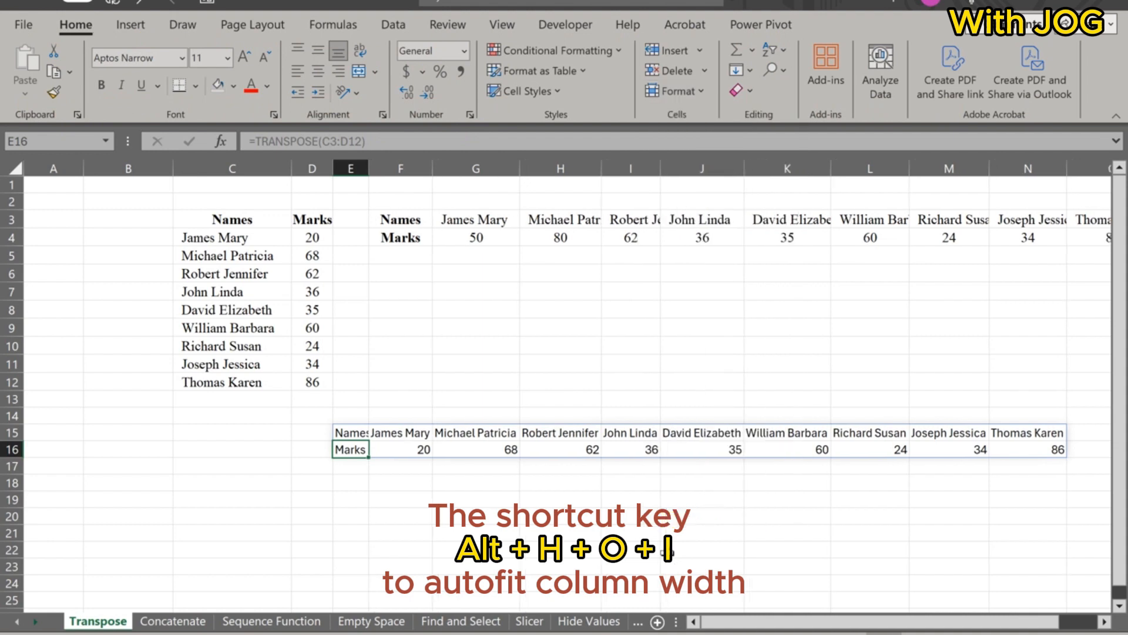
left_click(344, 504)
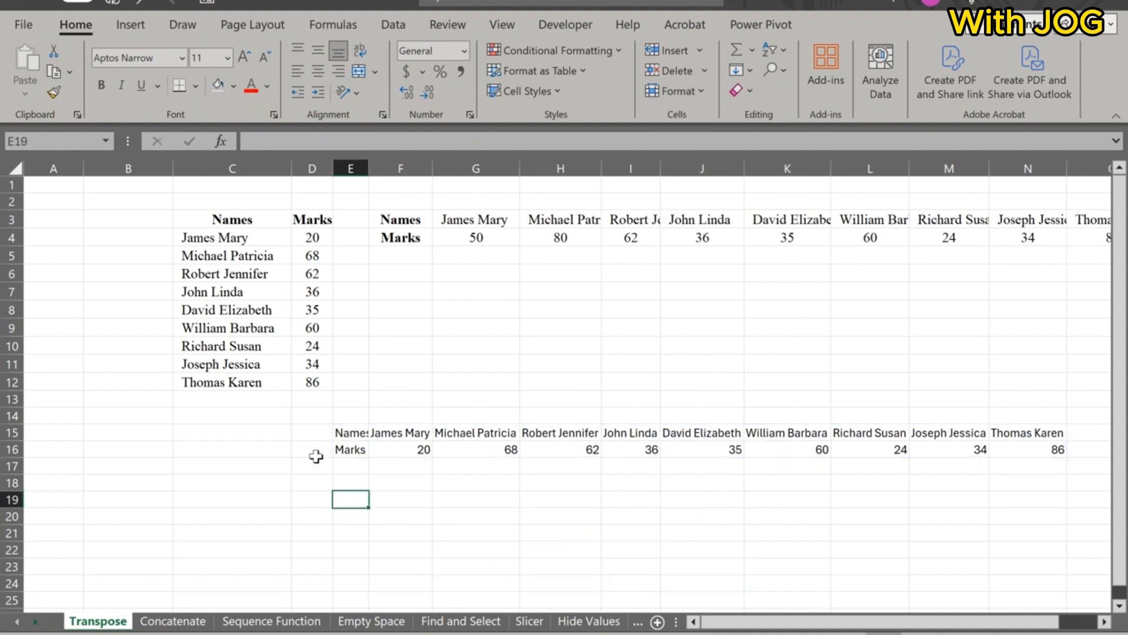
Test the TRANSPOSE formula's link by setting the source marks to 45 in D4 and 100 in D10.
left_click(311, 235)
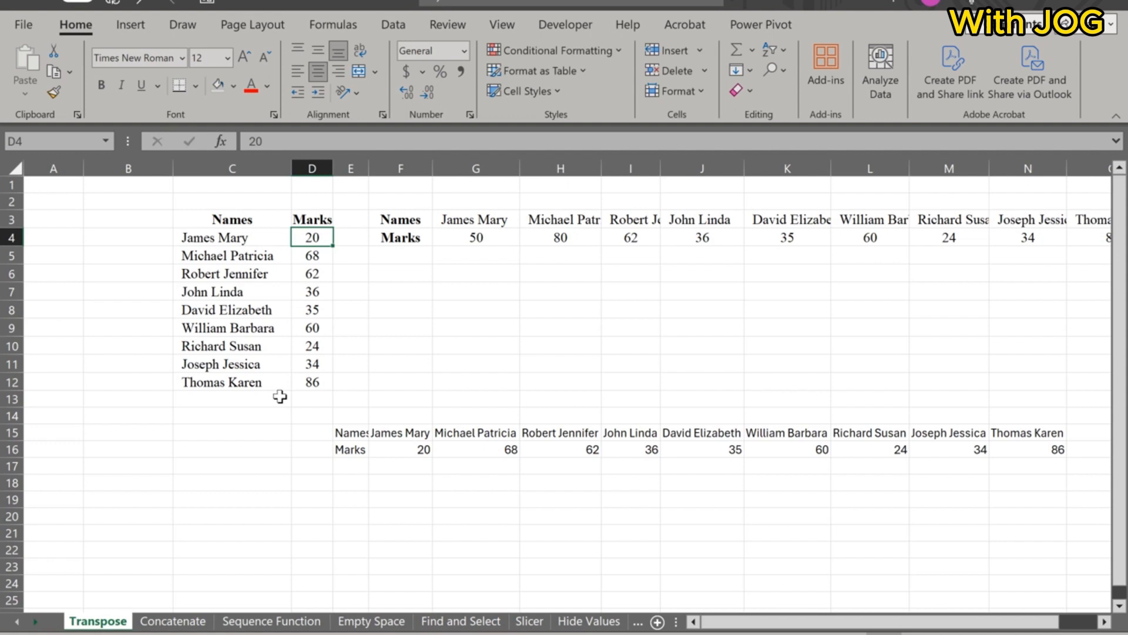
type("45")
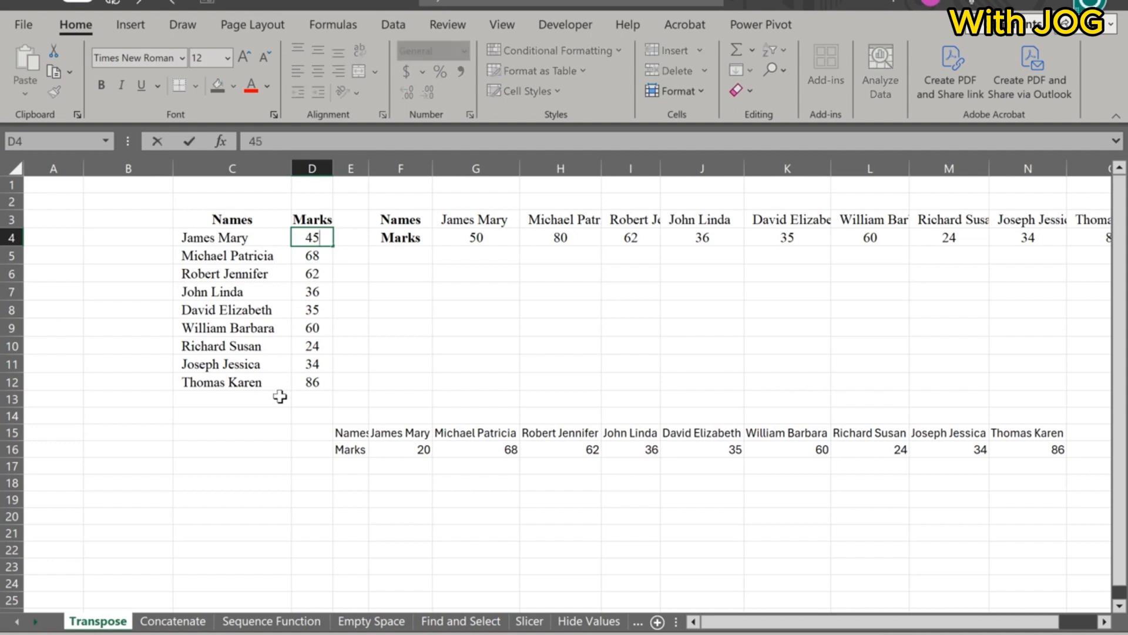
key("Return")
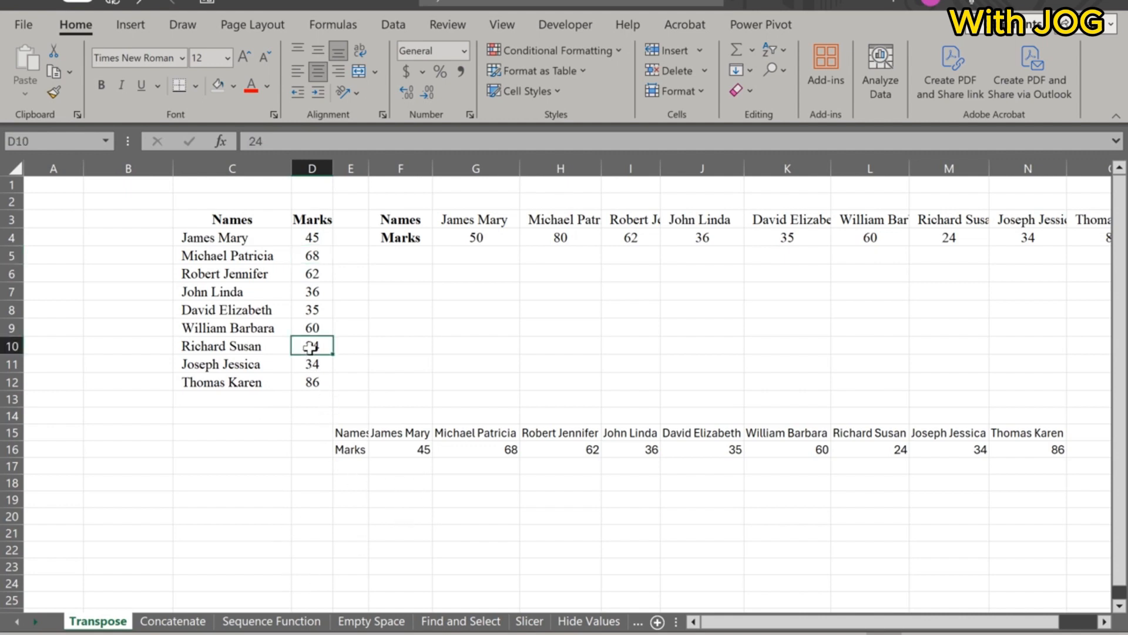
type("100")
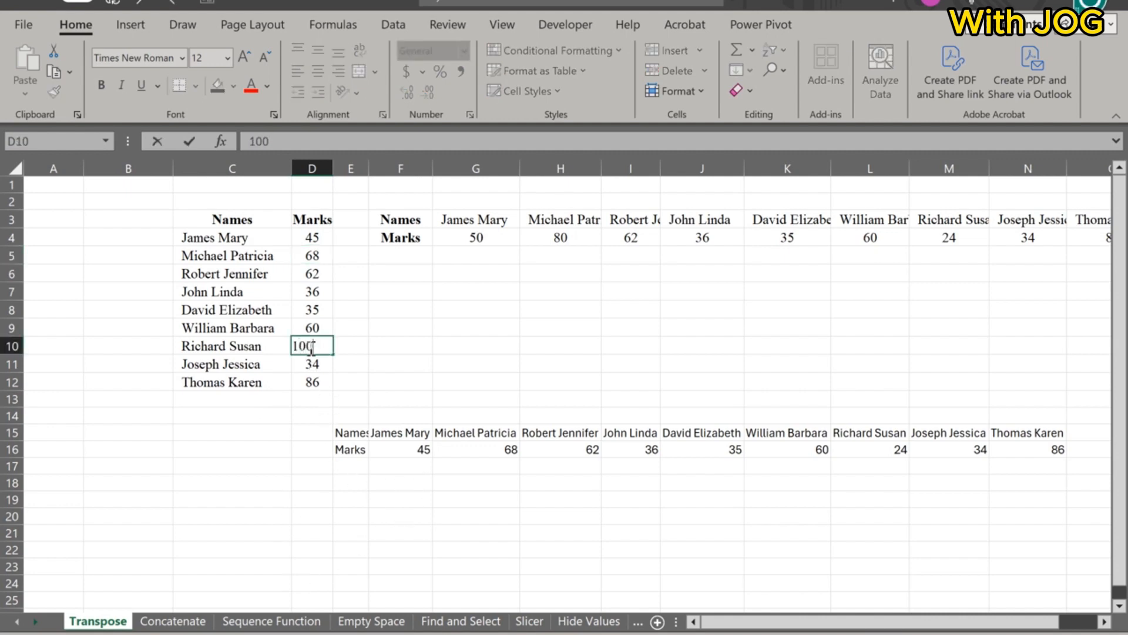
key("Return")
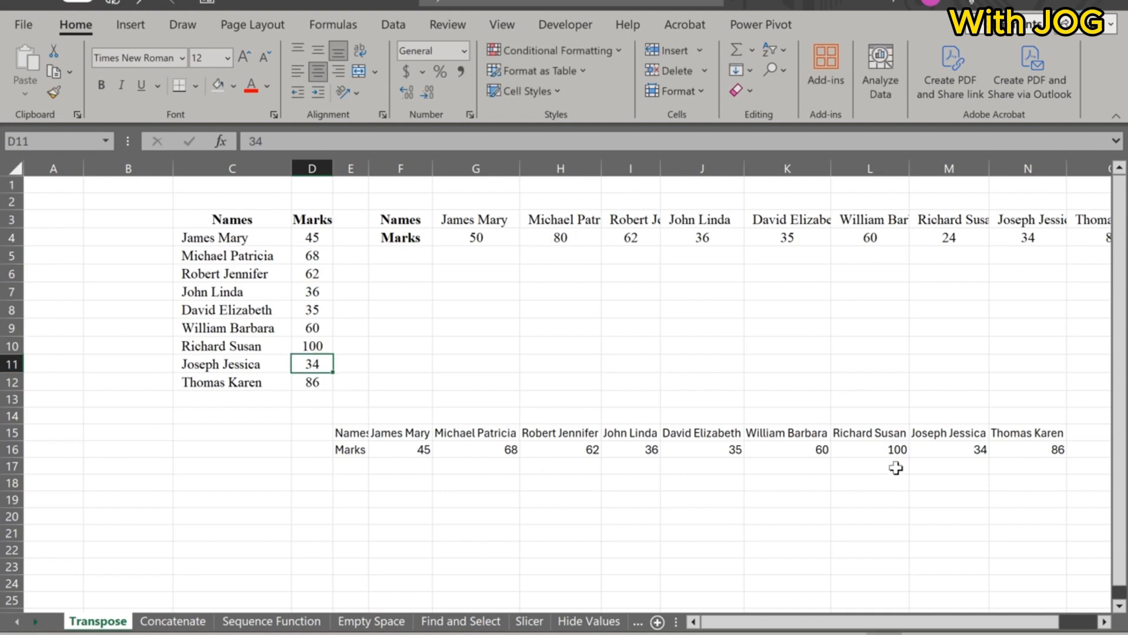